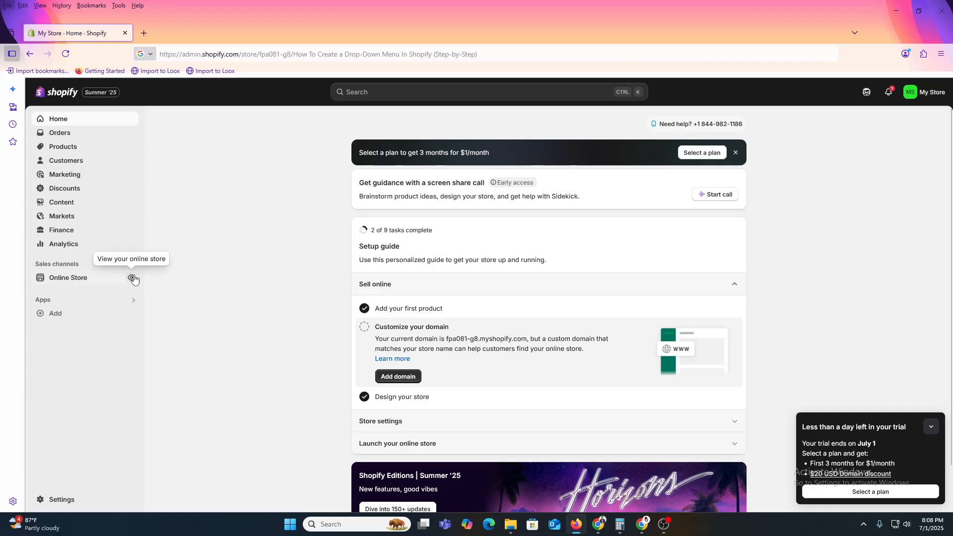
Step: View the online store and check its Contact, Catalog and Home pages from the header navigation
click(132, 277)
click(132, 256)
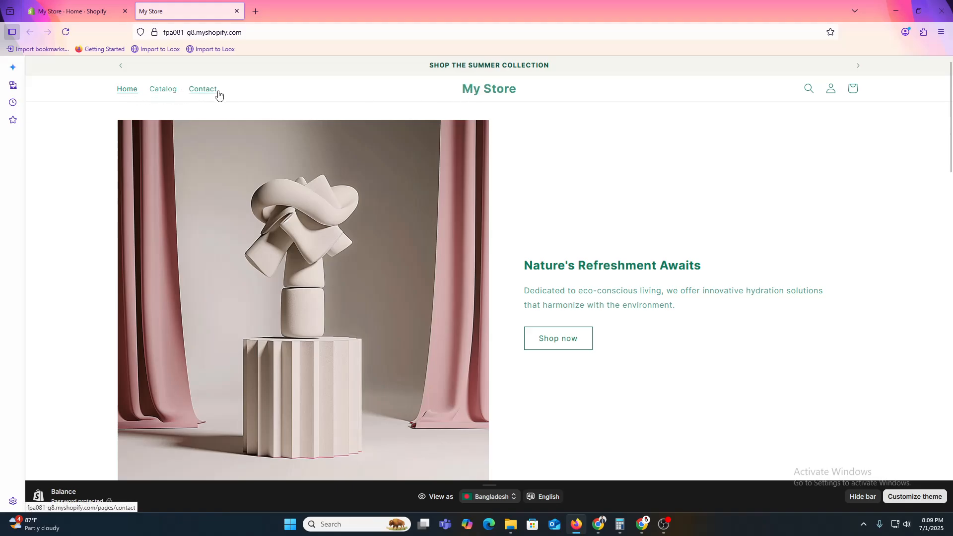
click(195, 103)
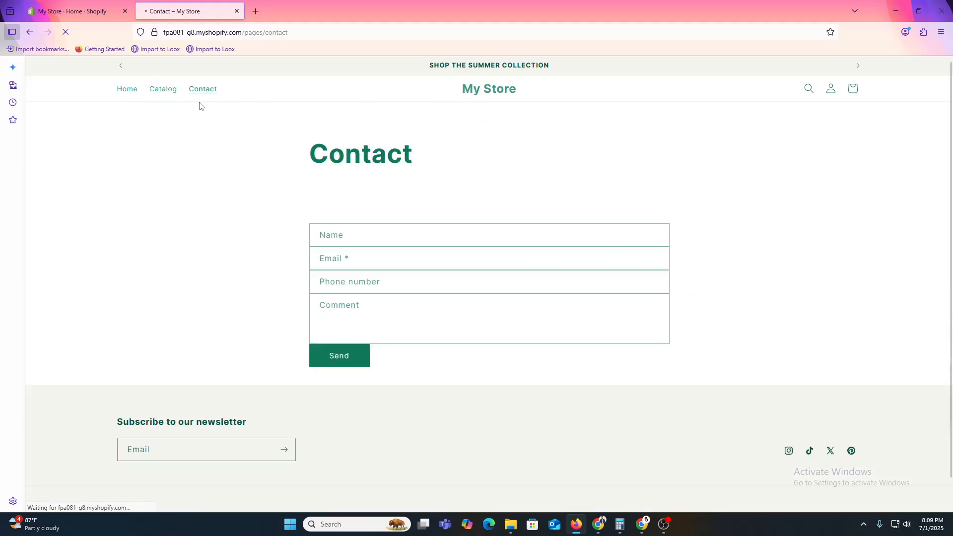
click(161, 92)
click(125, 94)
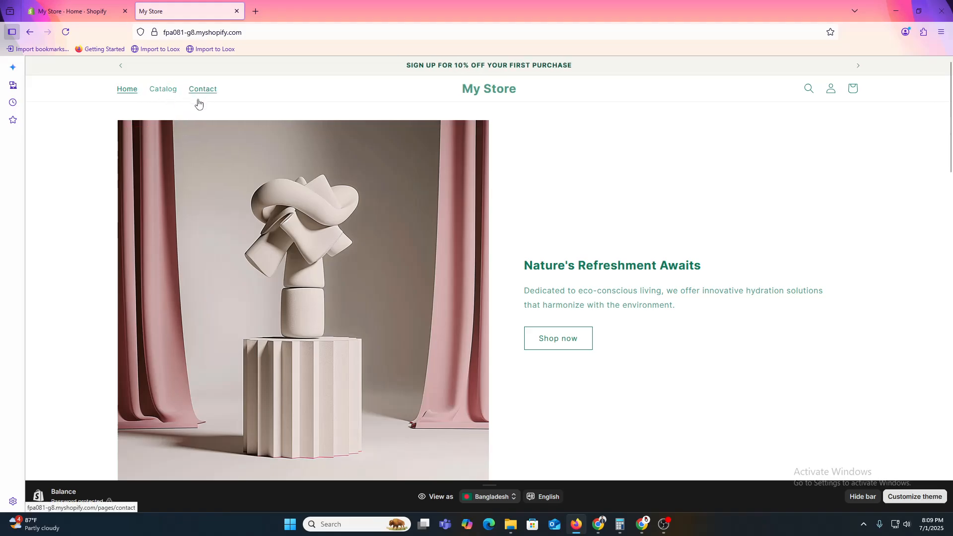
Step: Return to the store admin and open the list of content menus
key(ctrl+shift+Tab)
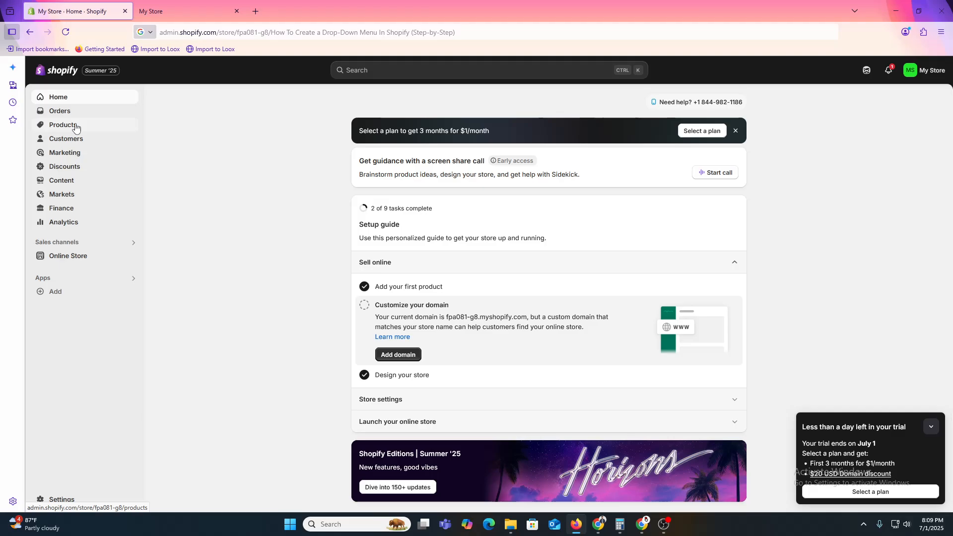
click(64, 182)
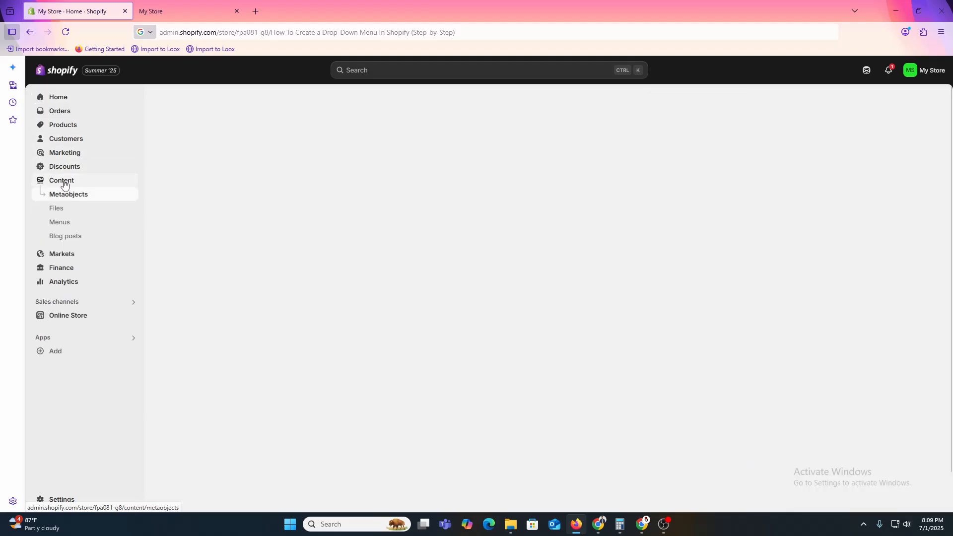
click(60, 225)
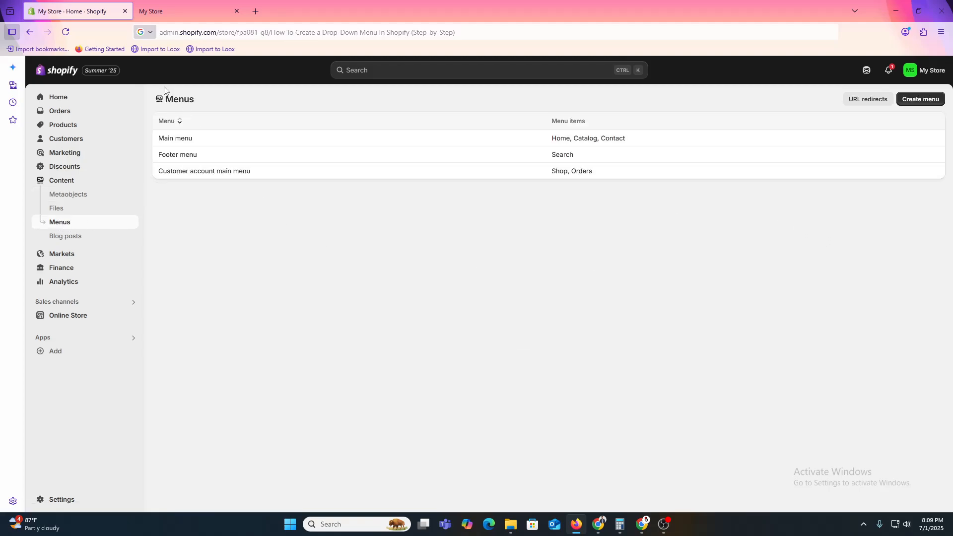
double_click(183, 100)
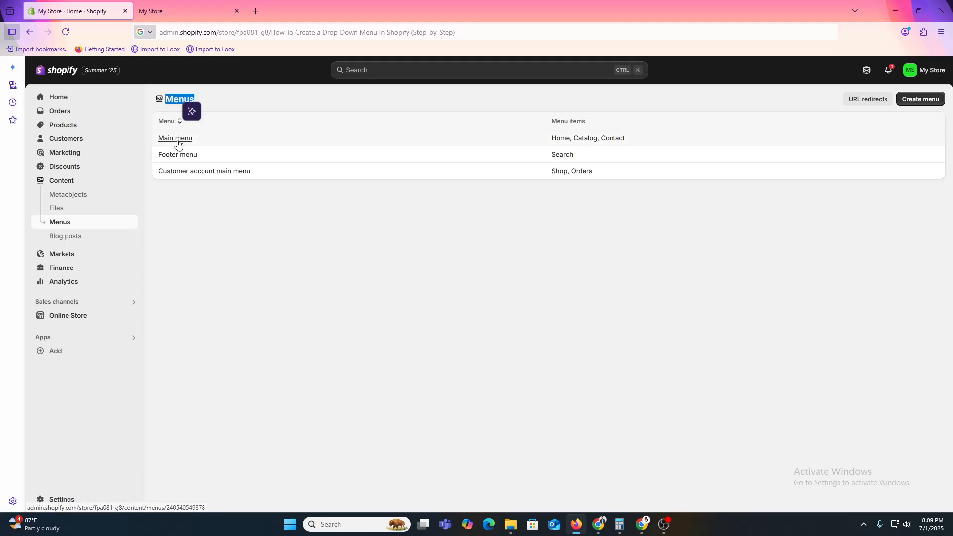
Step: Examine the footer area of the storefront's home page and return to the menus list in the admin
click(214, 4)
scroll(560, 420, down, 15)
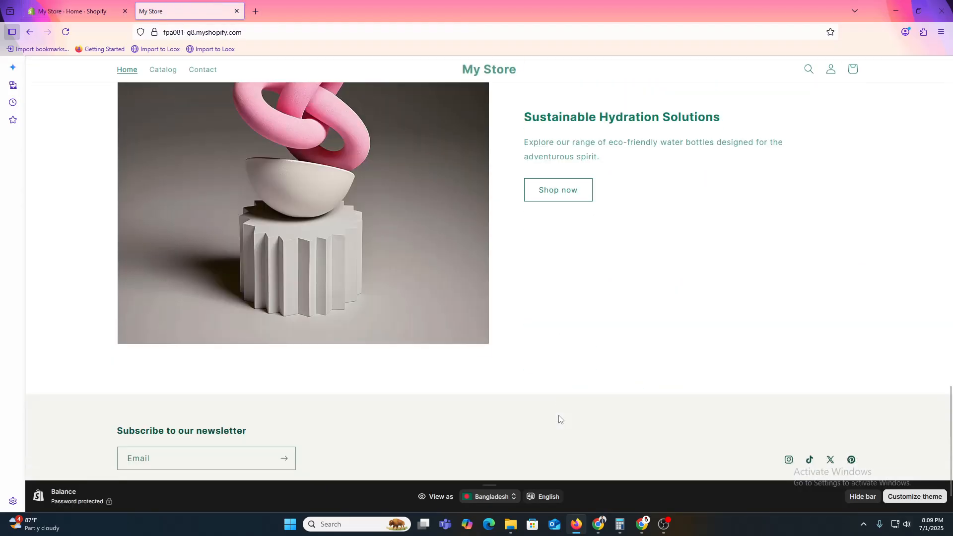
click(171, 417)
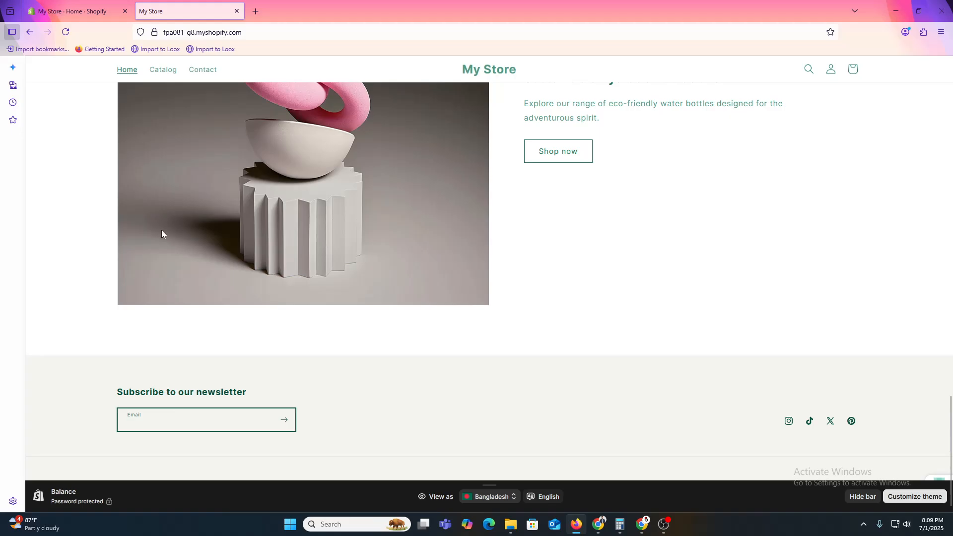
click(75, 11)
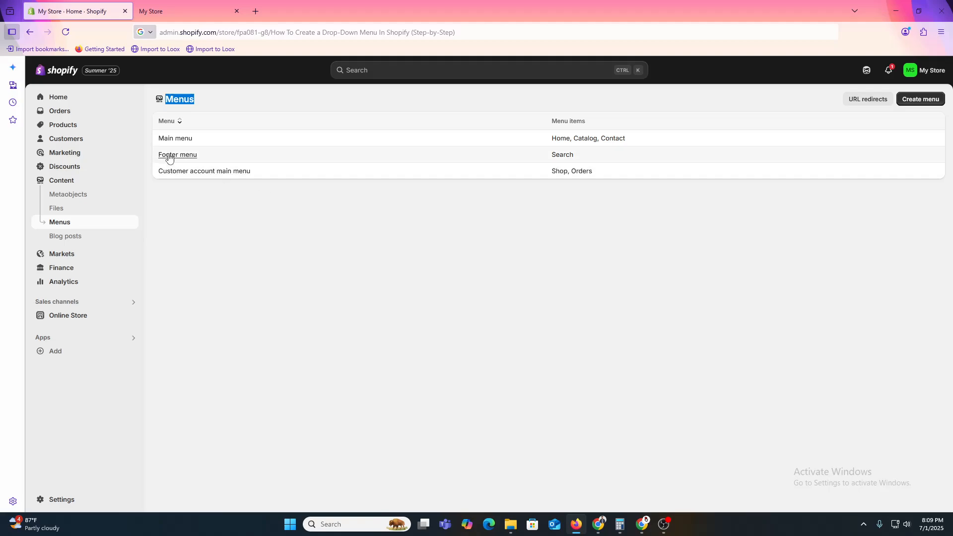
Step: Create a new menu named "Drop Down"
click(921, 99)
click(435, 141)
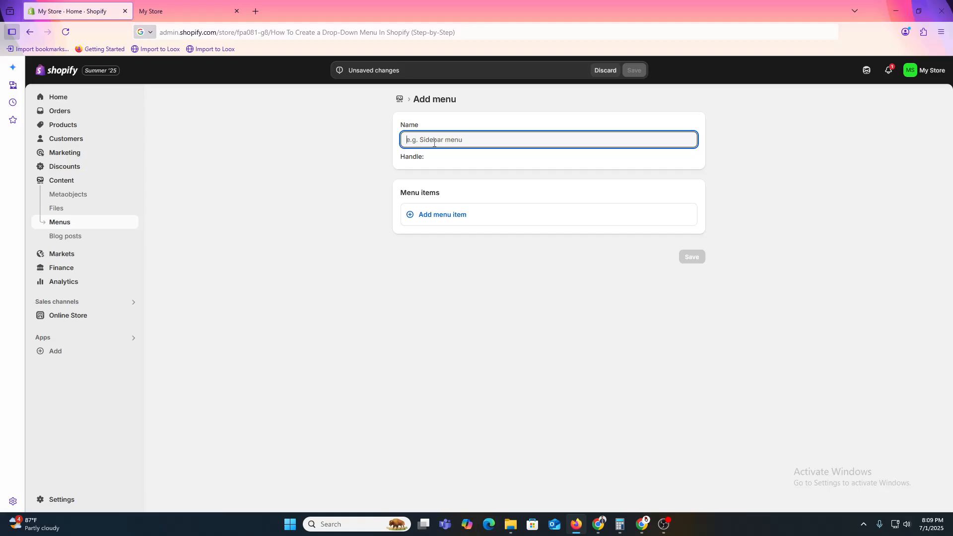
text(Drop Down)
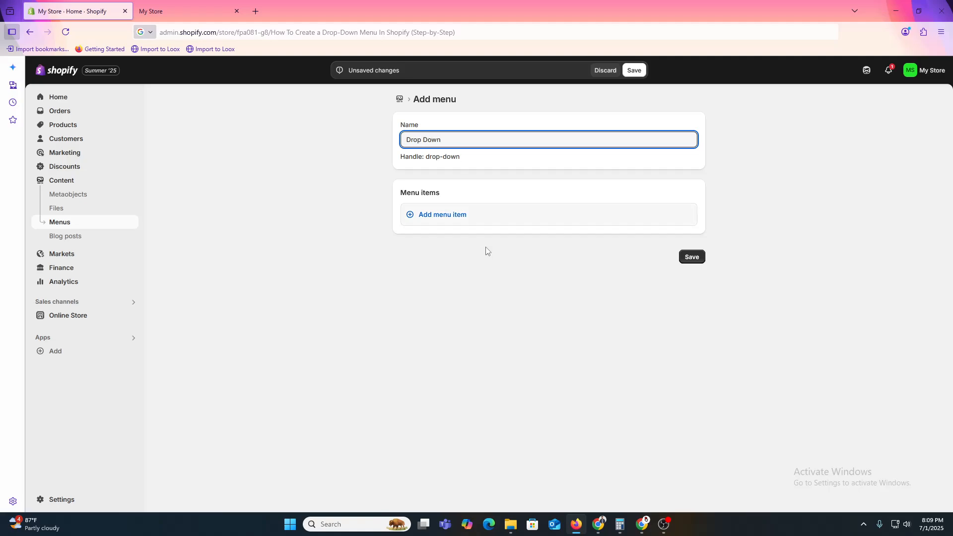
Step: Add a menu item labelled "Home" that links to the Home page
click(481, 218)
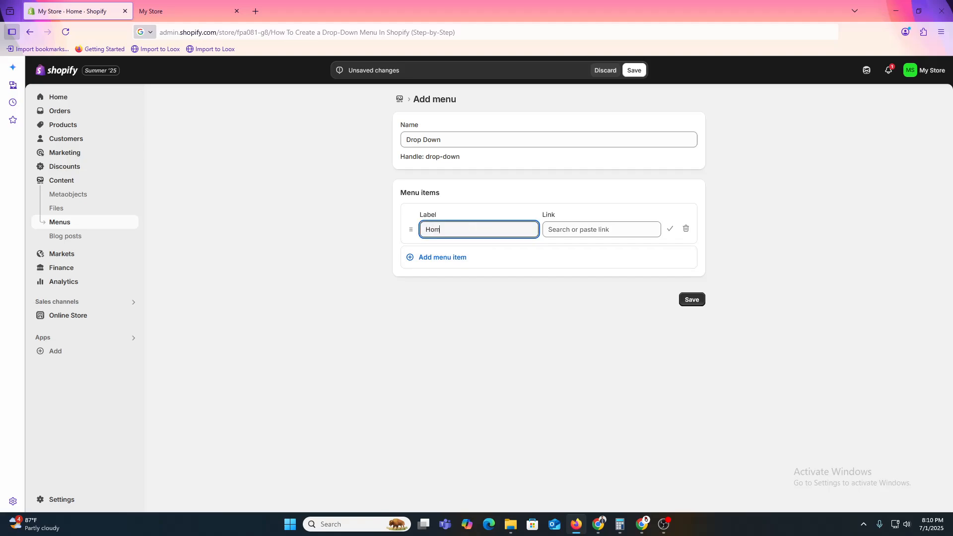
click(617, 229)
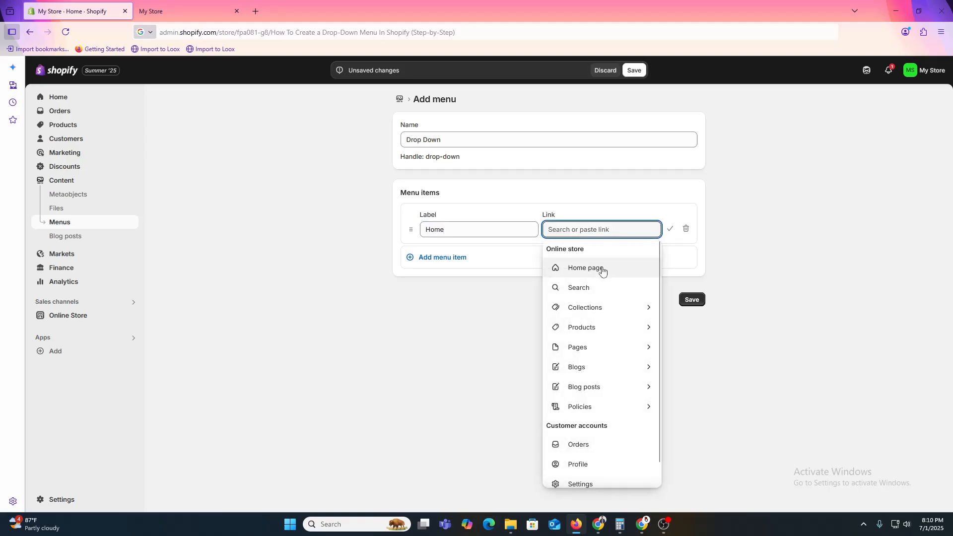
click(602, 268)
click(671, 230)
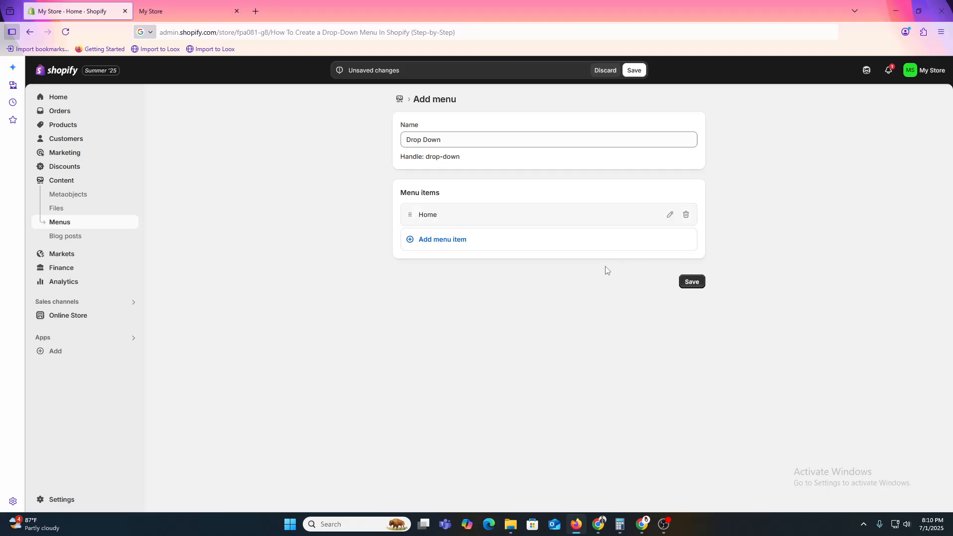
click(495, 248)
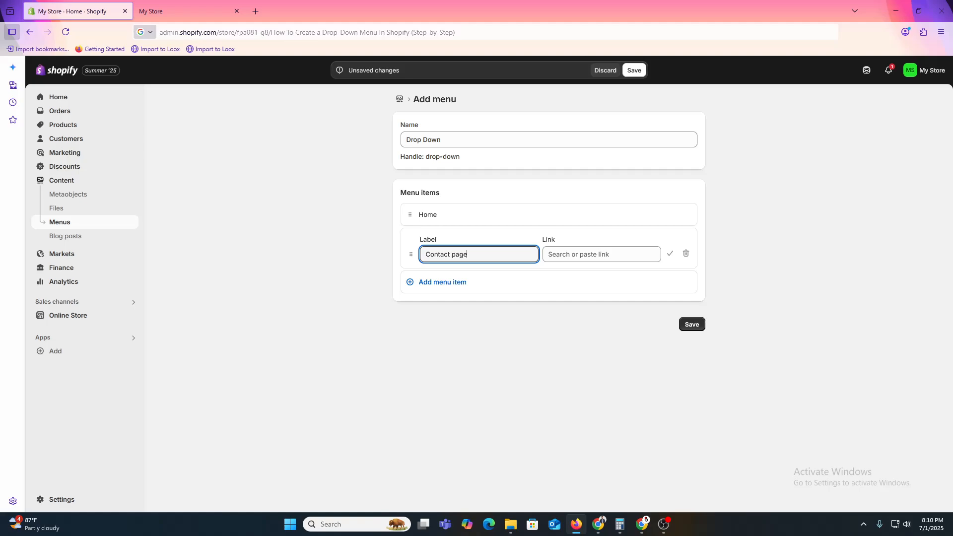
key(BackSpace)
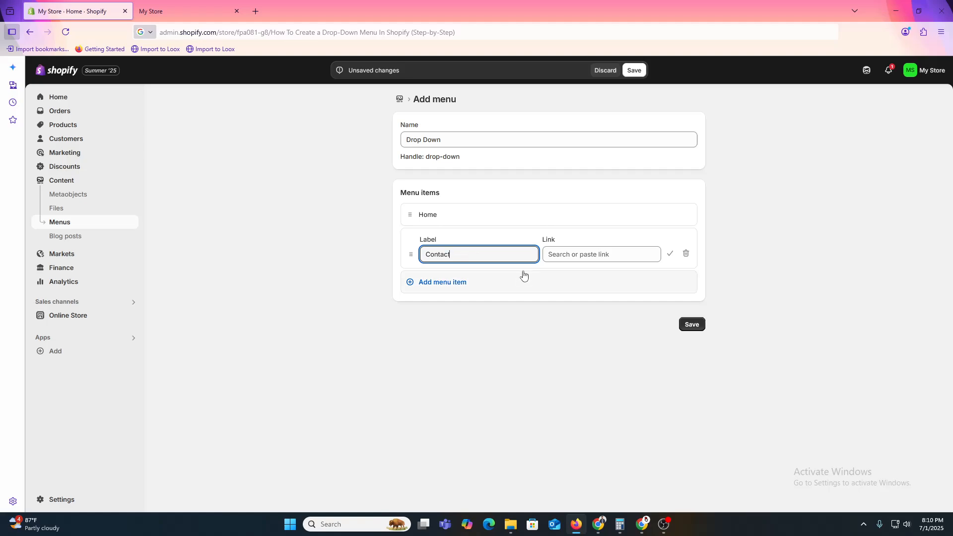
click(549, 256)
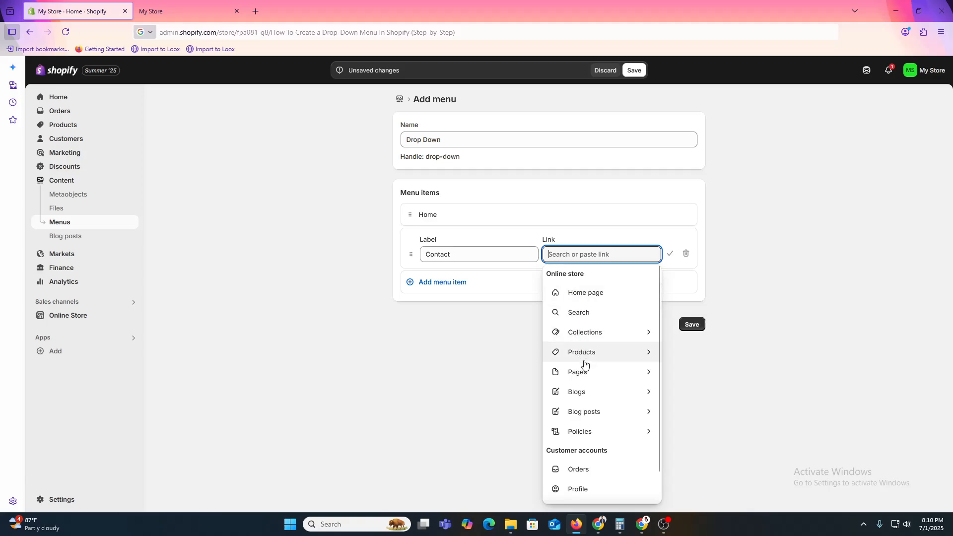
click(603, 372)
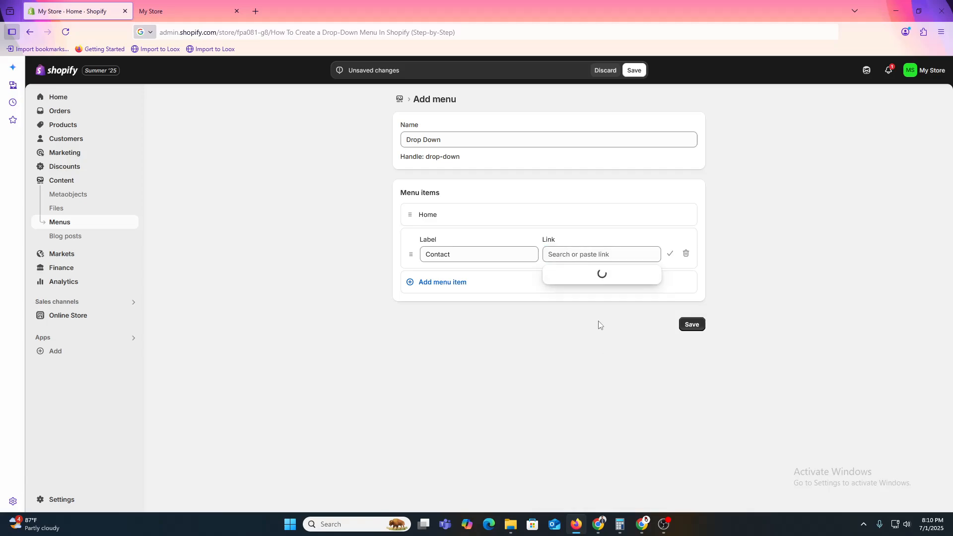
click(554, 277)
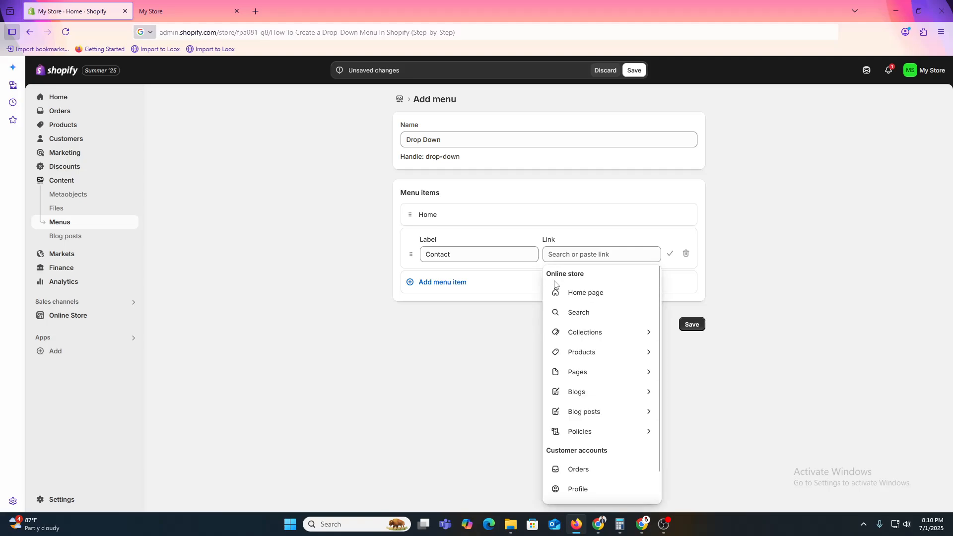
scroll(603, 398, down, 1)
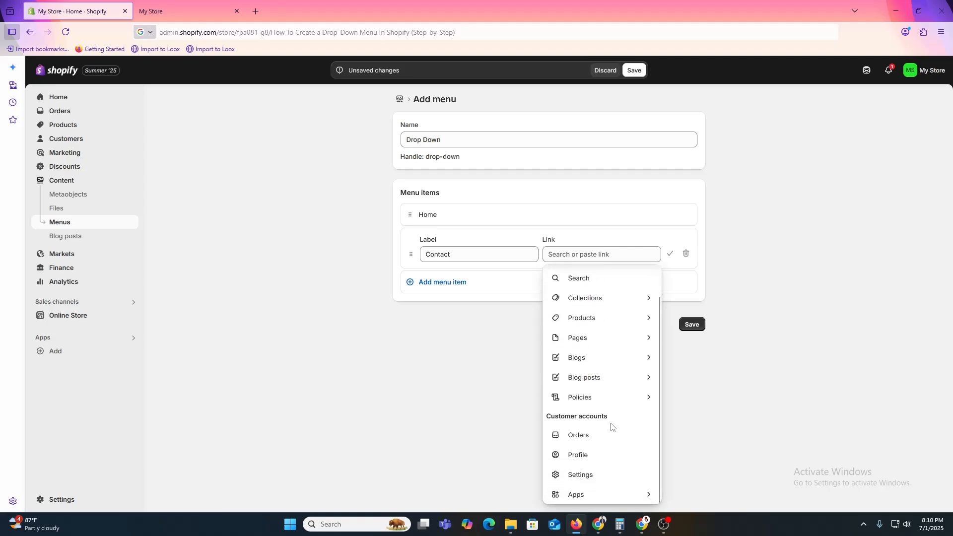
click(688, 255)
click(616, 311)
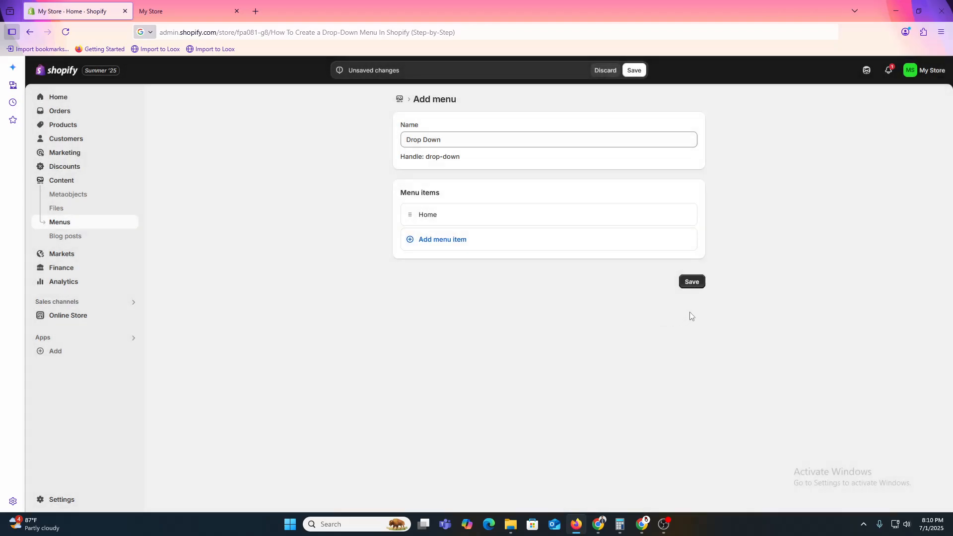
Step: Save the Drop Down menu and open the Contact page from the online store's pages for editing
click(694, 282)
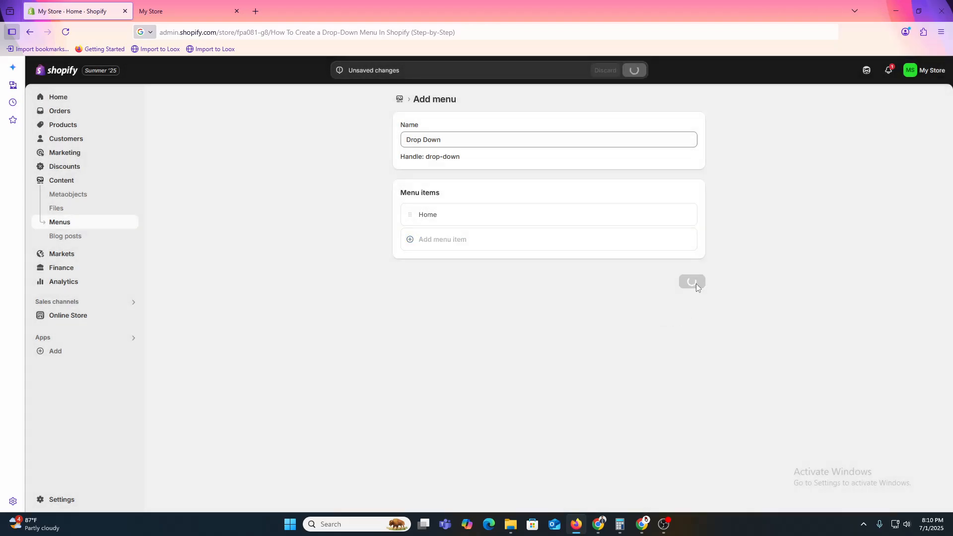
click(79, 315)
click(59, 284)
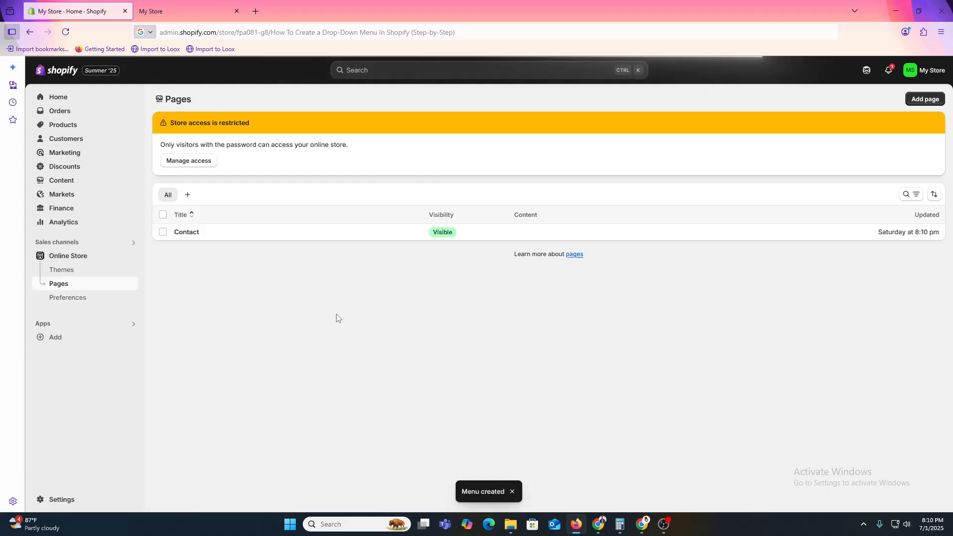
click(195, 232)
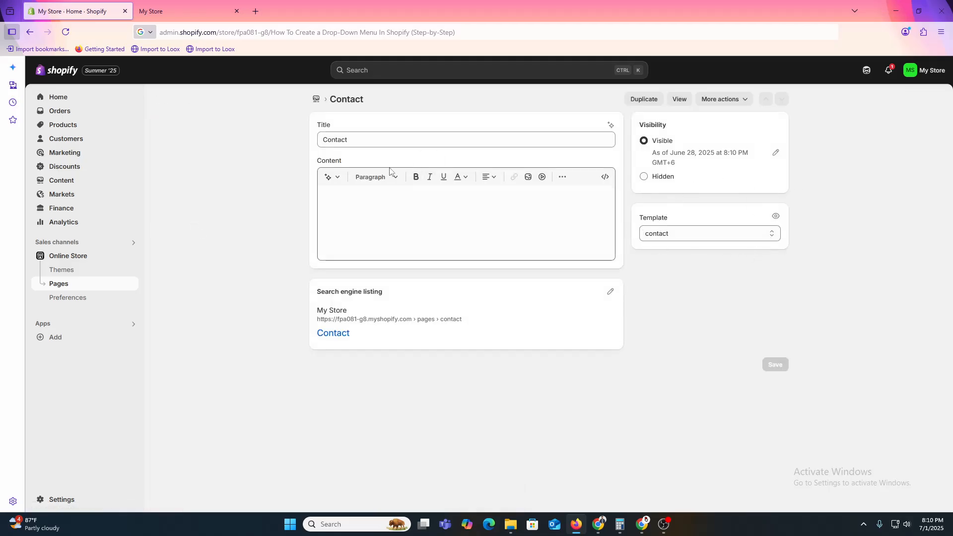
Step: Enter "a" as the Contact page's content and save the page
click(360, 198)
text(a)
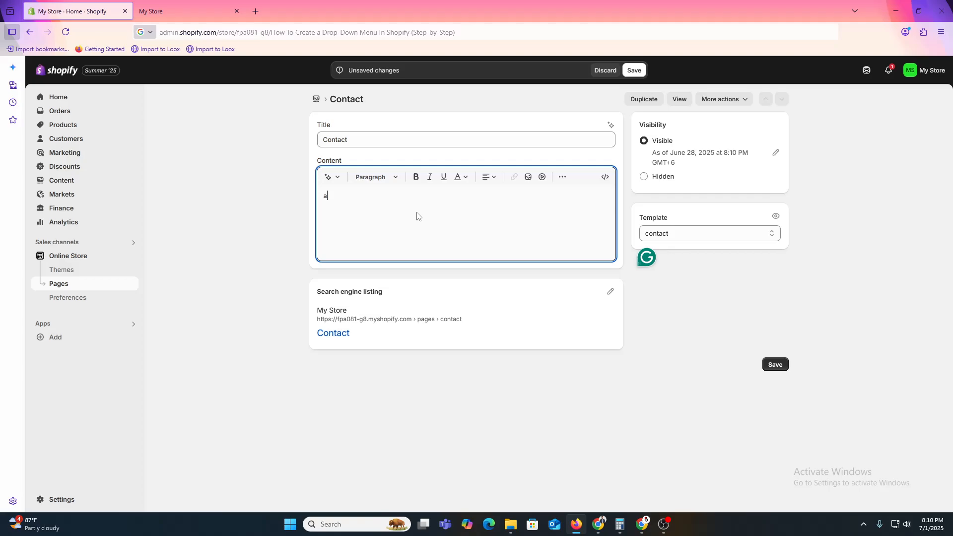
click(776, 365)
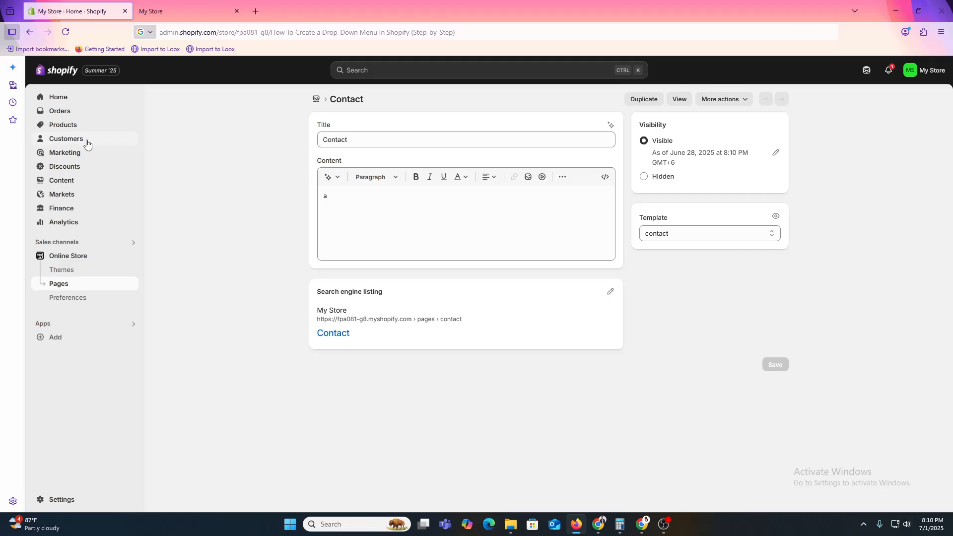
Step: Reopen the Drop Down menu and add an item labelled "Contact" that links to the Contact page
click(79, 181)
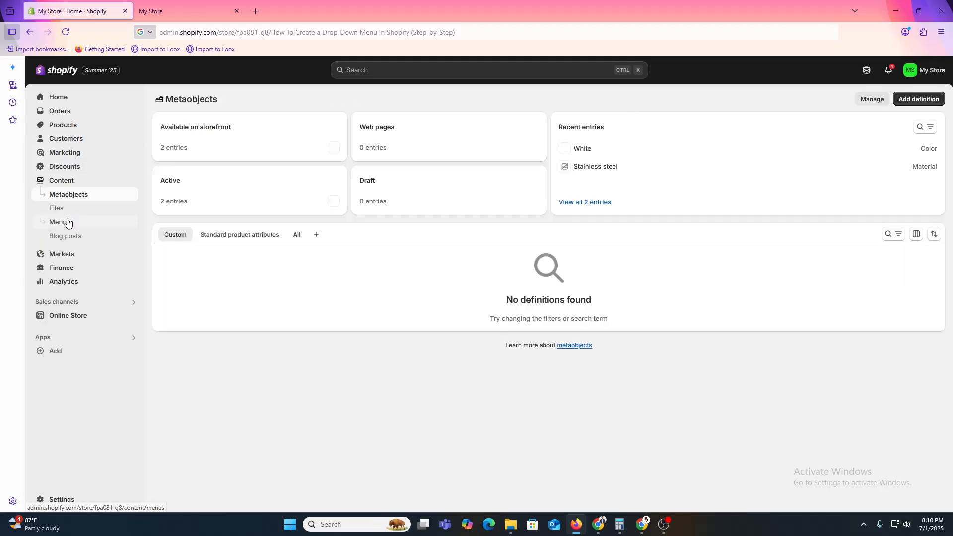
click(63, 222)
click(179, 172)
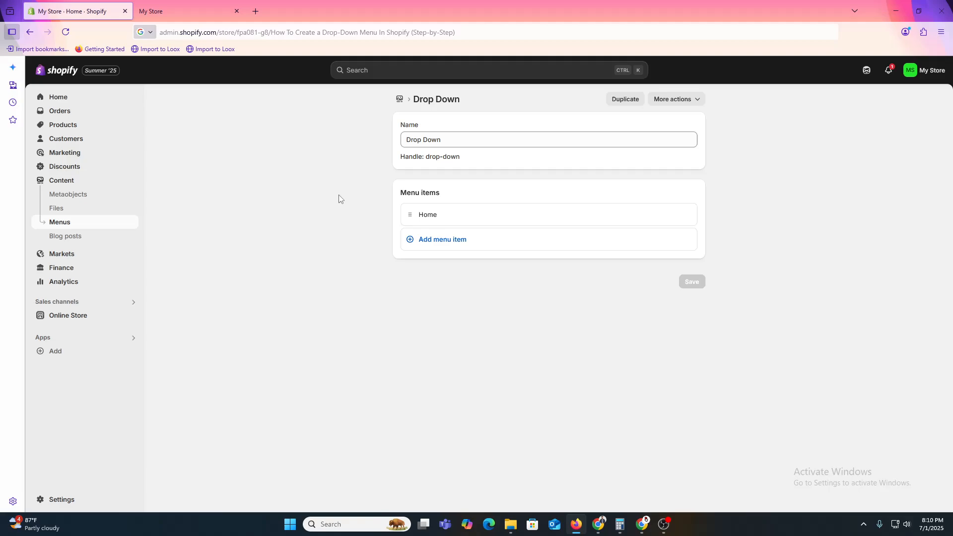
click(472, 240)
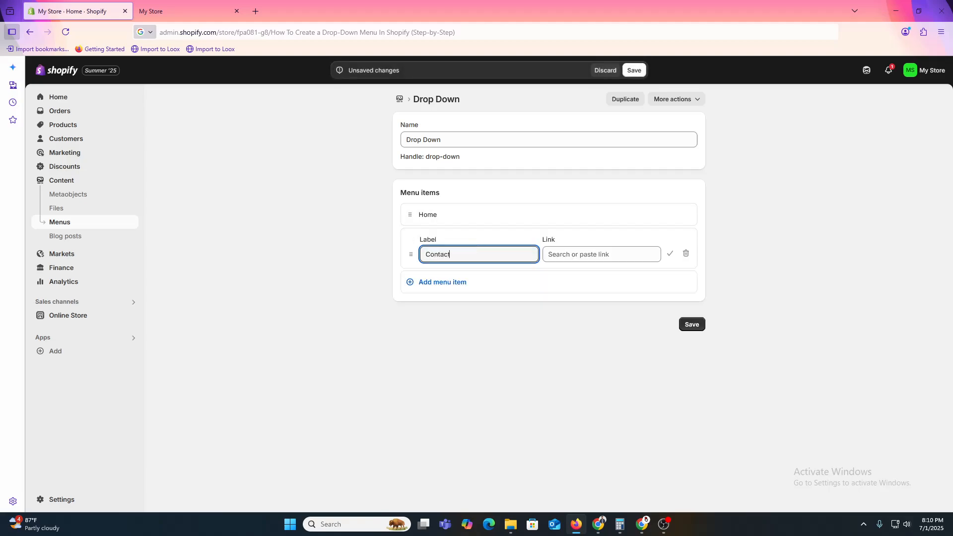
click(596, 254)
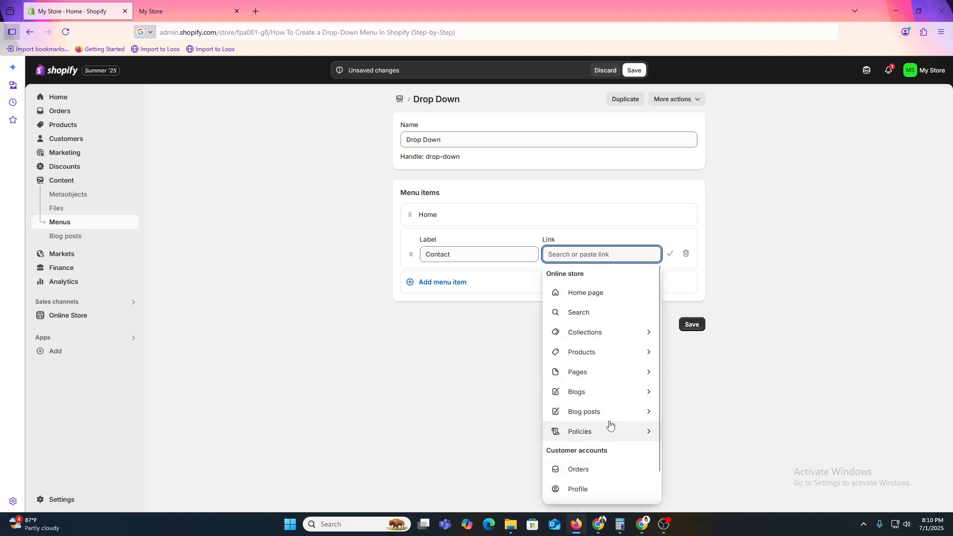
click(597, 374)
click(580, 293)
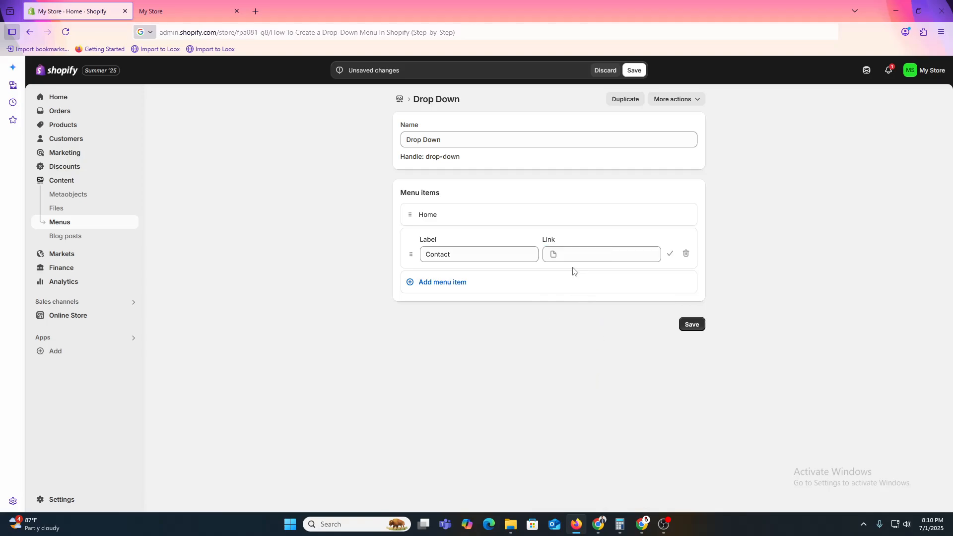
click(670, 255)
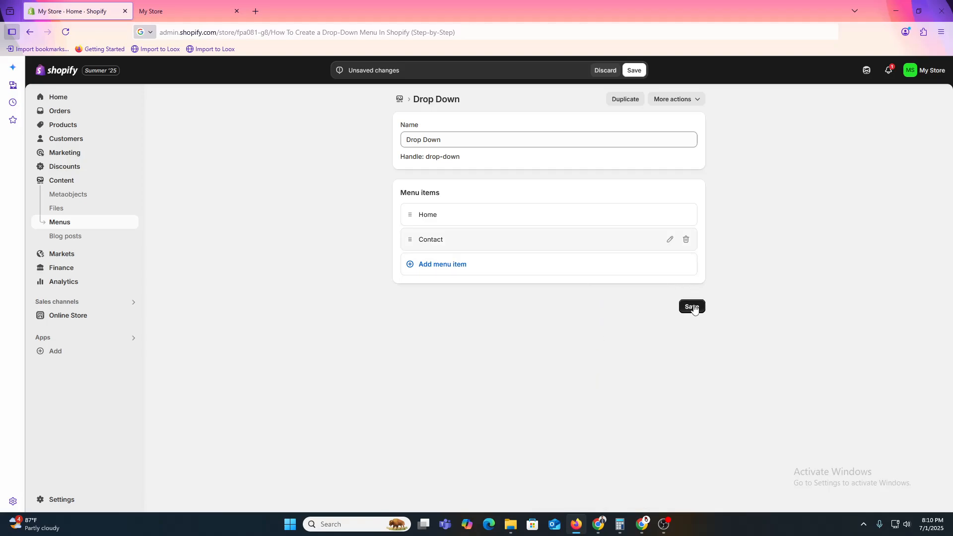
Step: Add a menu item labelled "Shop" that links to All products and save the Drop Down menu
click(439, 264)
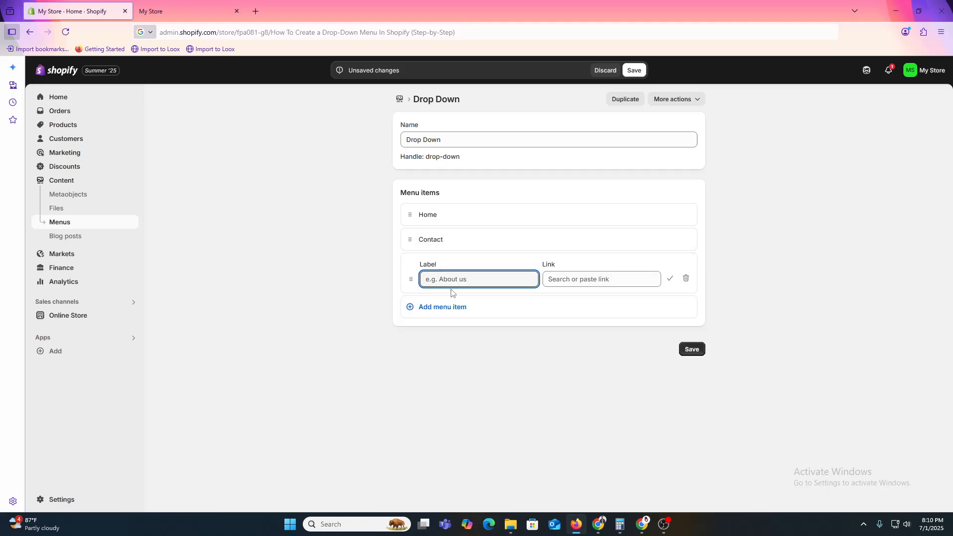
click(586, 277)
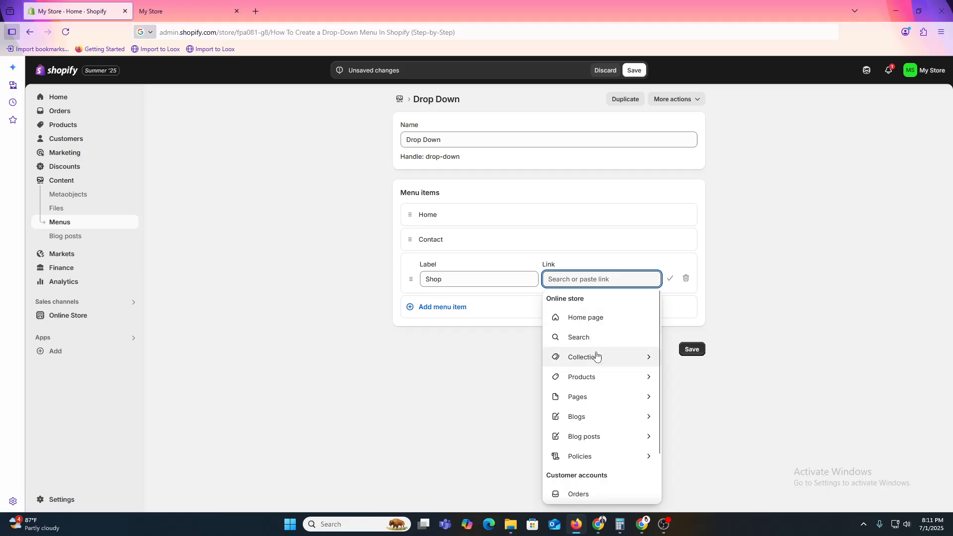
click(604, 378)
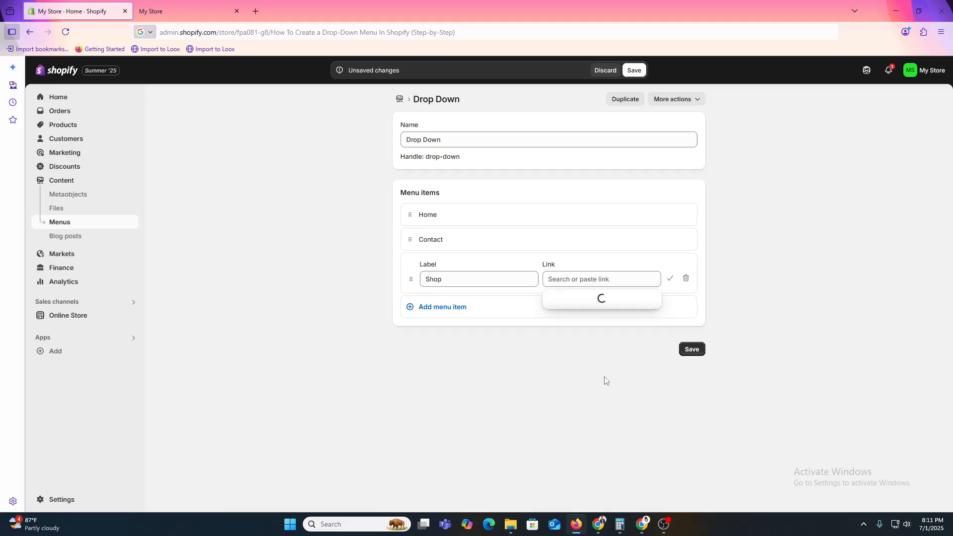
click(602, 322)
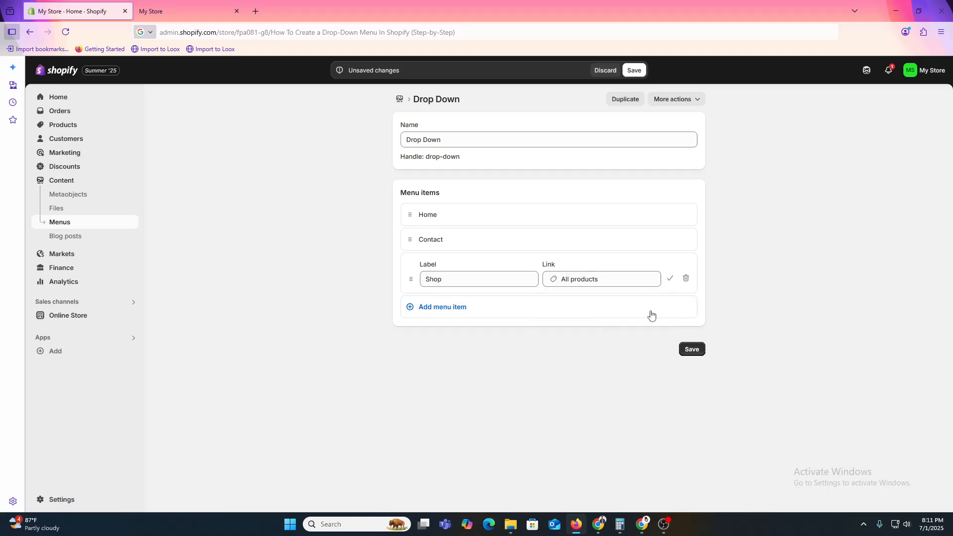
click(692, 349)
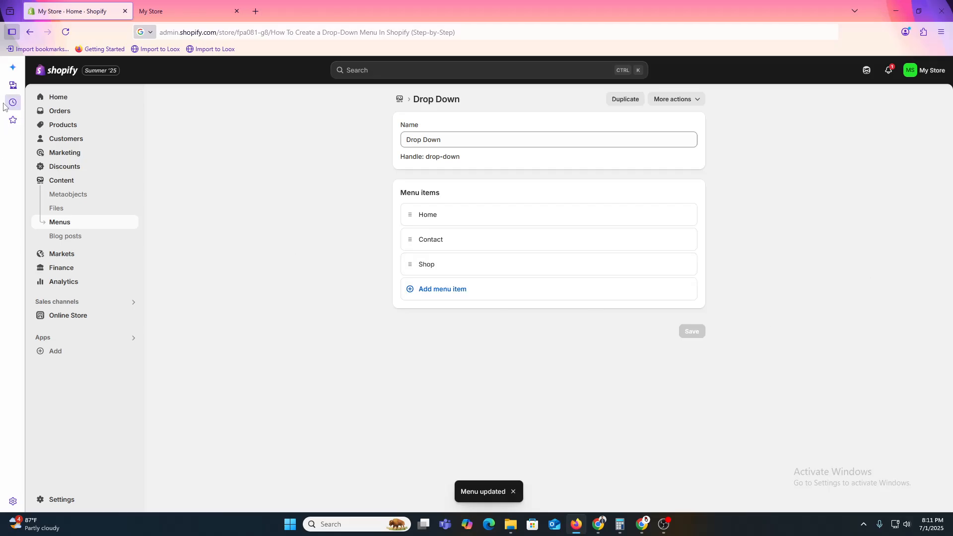
Step: Open the theme editor from the storefront preview and close the preview
click(201, 8)
click(915, 497)
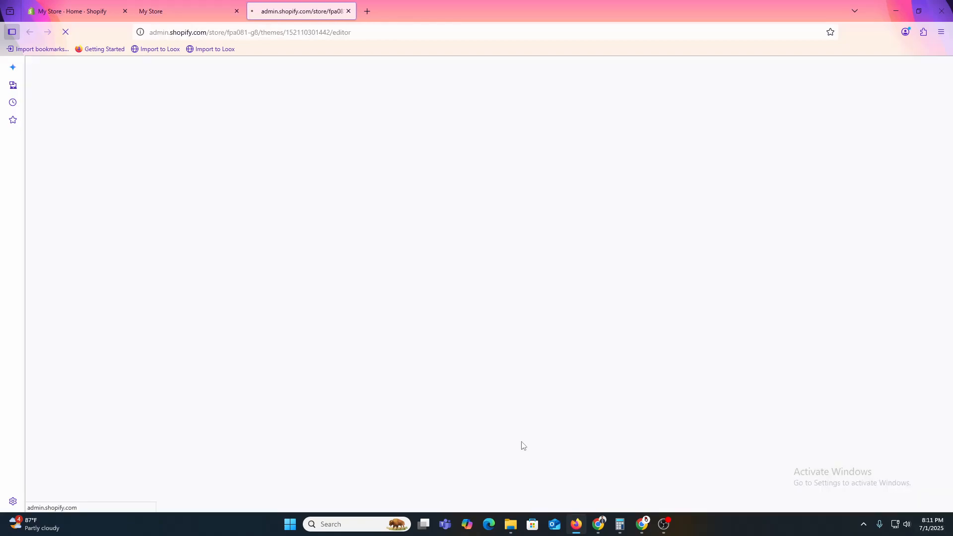
click(237, 11)
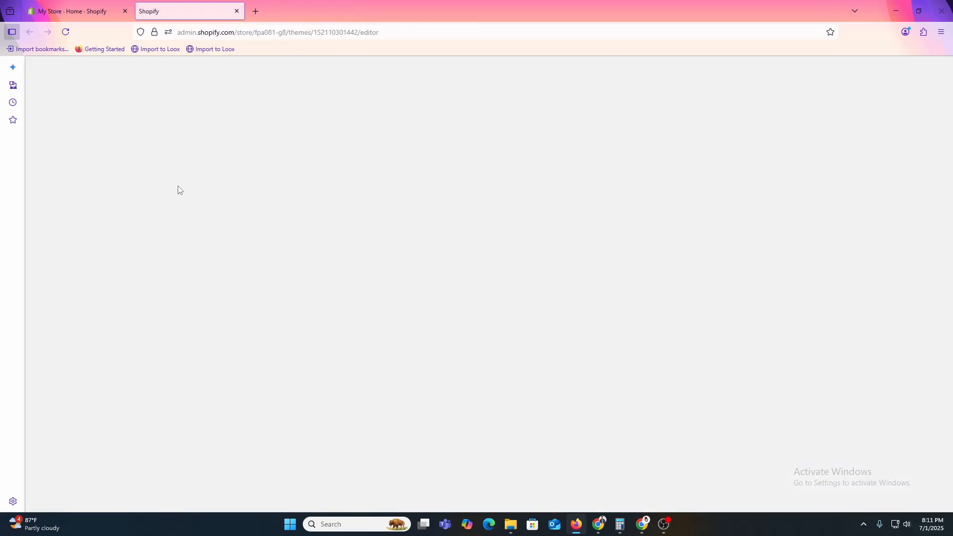
click(75, 3)
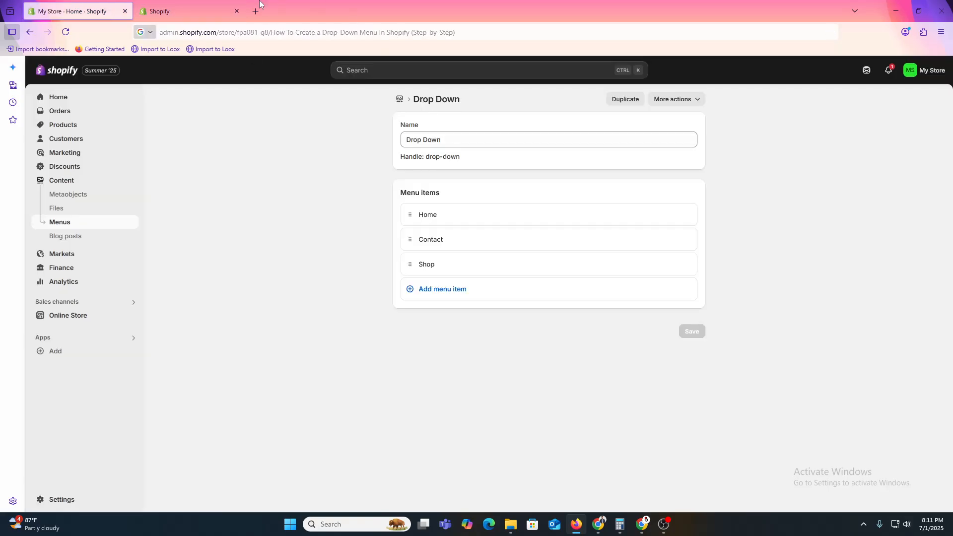
click(214, 10)
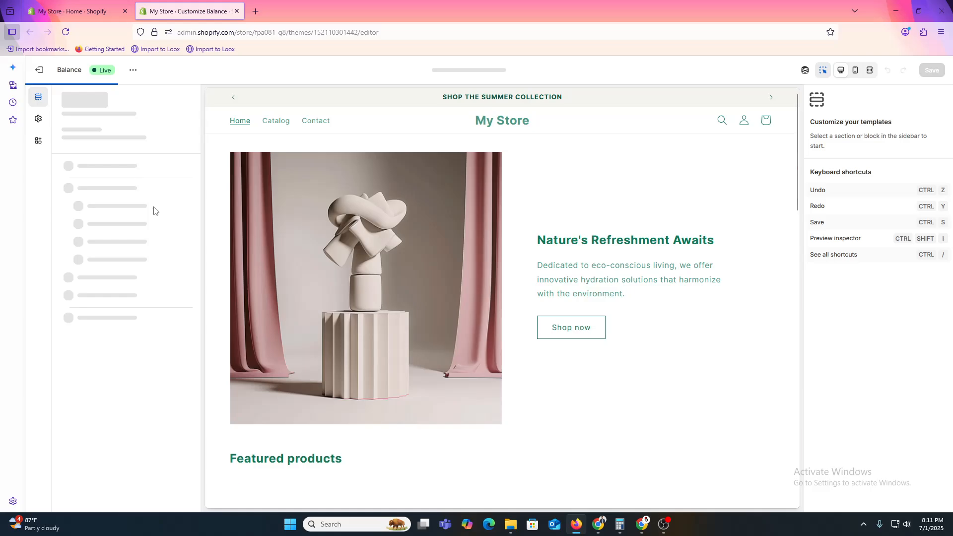
Step: Replace the header section's Main menu with the Drop Down menu and save the theme
click(392, 117)
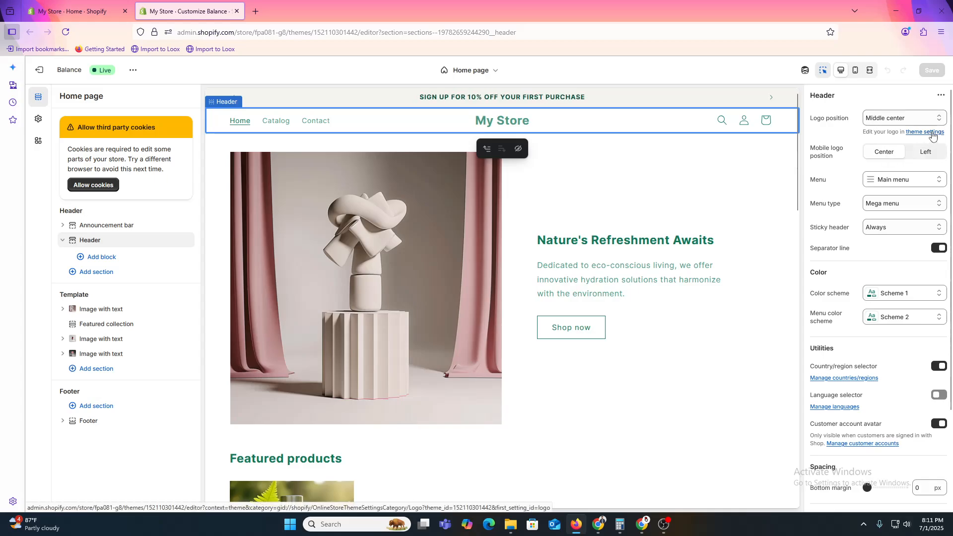
click(819, 182)
click(911, 184)
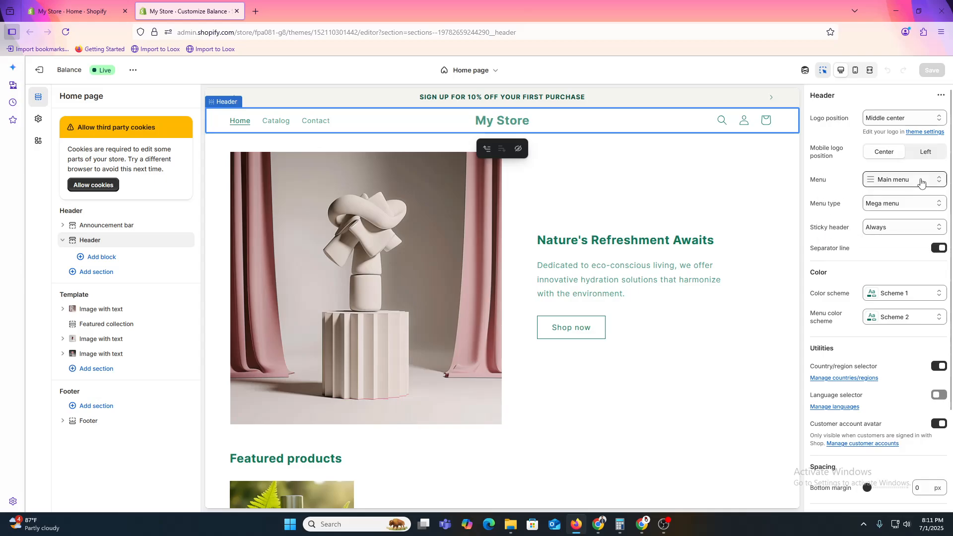
click(921, 183)
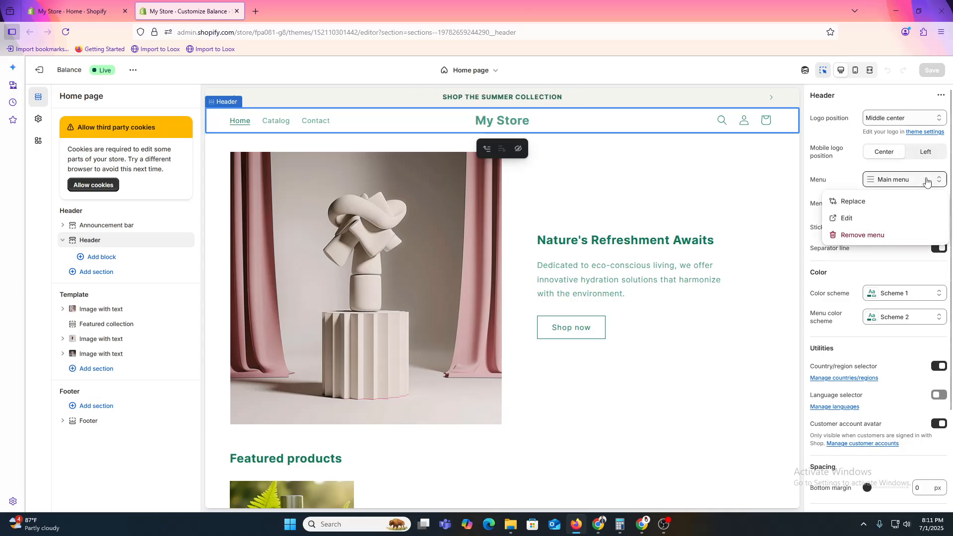
click(876, 203)
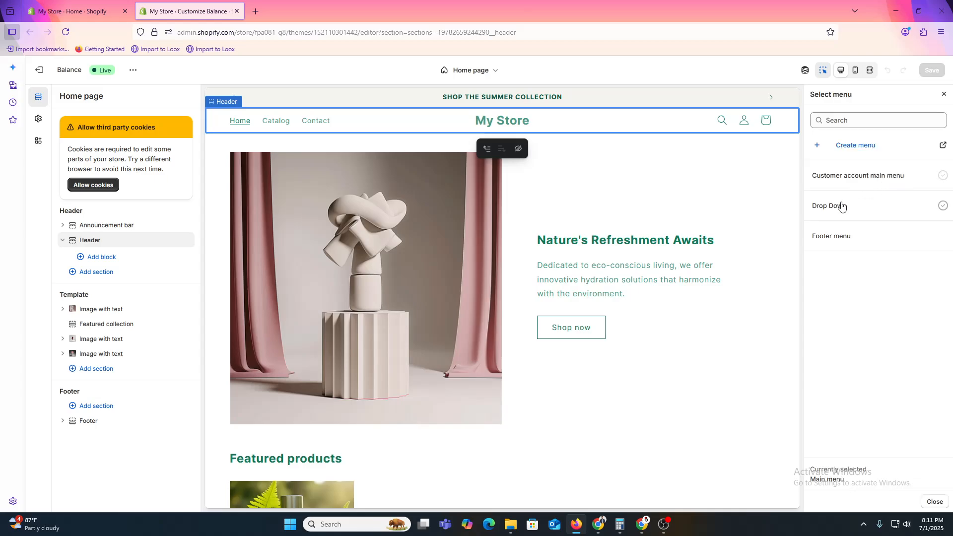
click(842, 207)
click(933, 74)
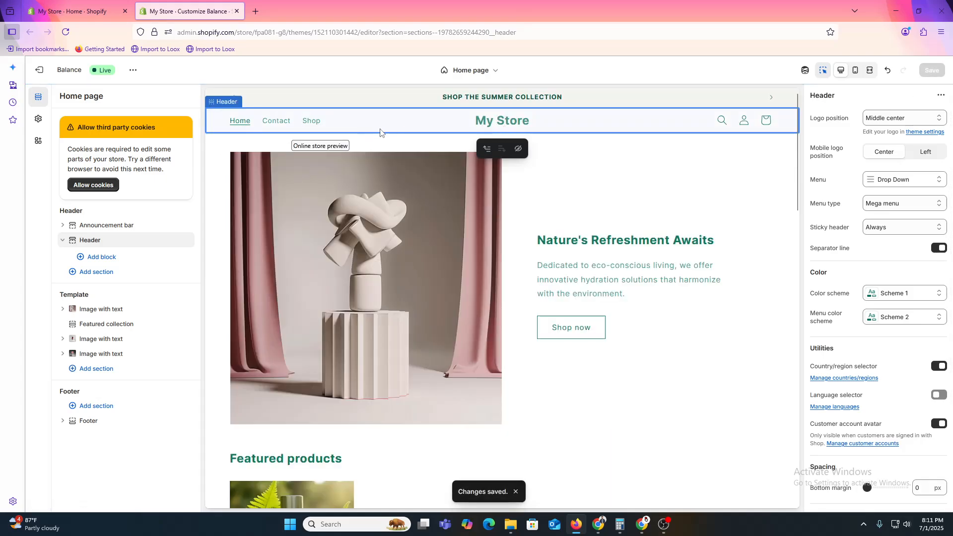
Step: Return to the Drop Down menu, add an item labelled "Boys" linking to the Eco-Friendly Water Bottle product, and save
click(106, 4)
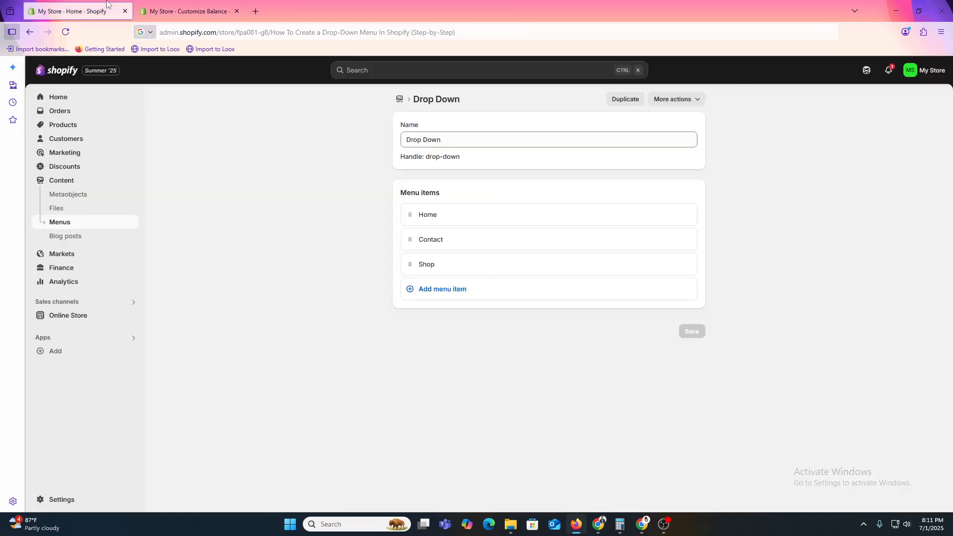
click(455, 289)
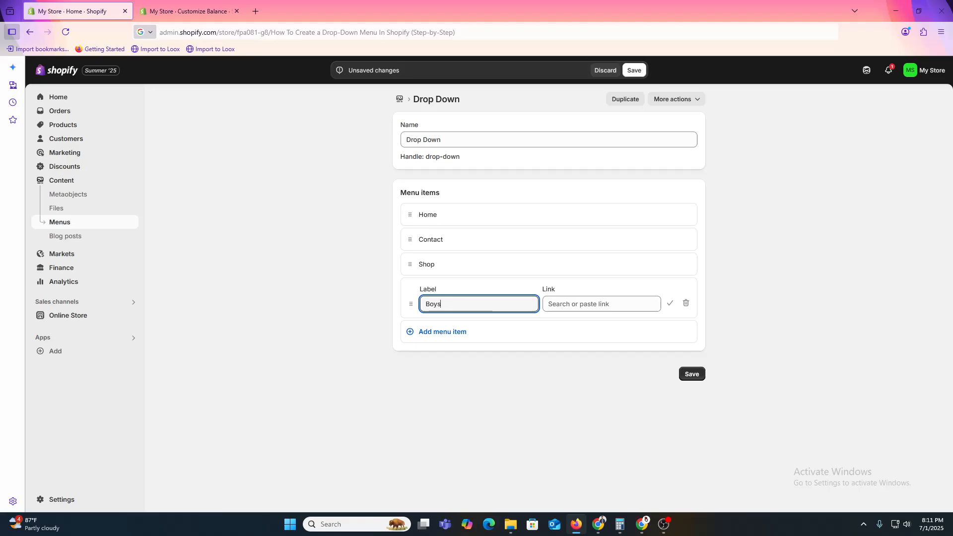
click(609, 303)
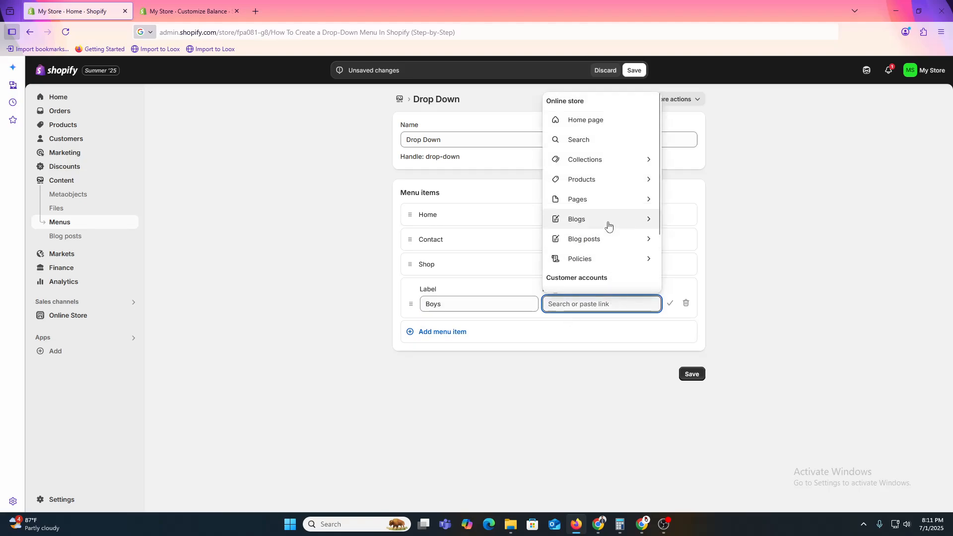
click(599, 180)
click(583, 368)
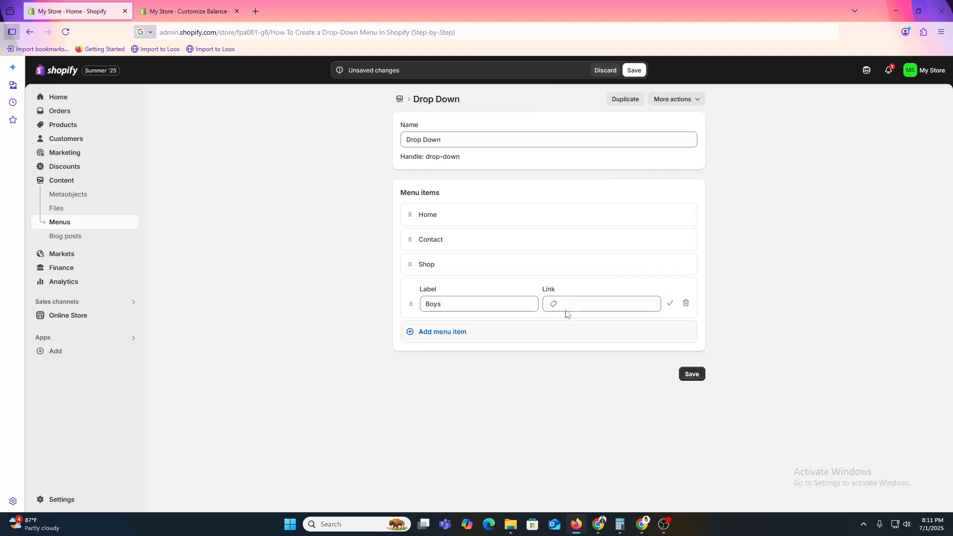
click(693, 376)
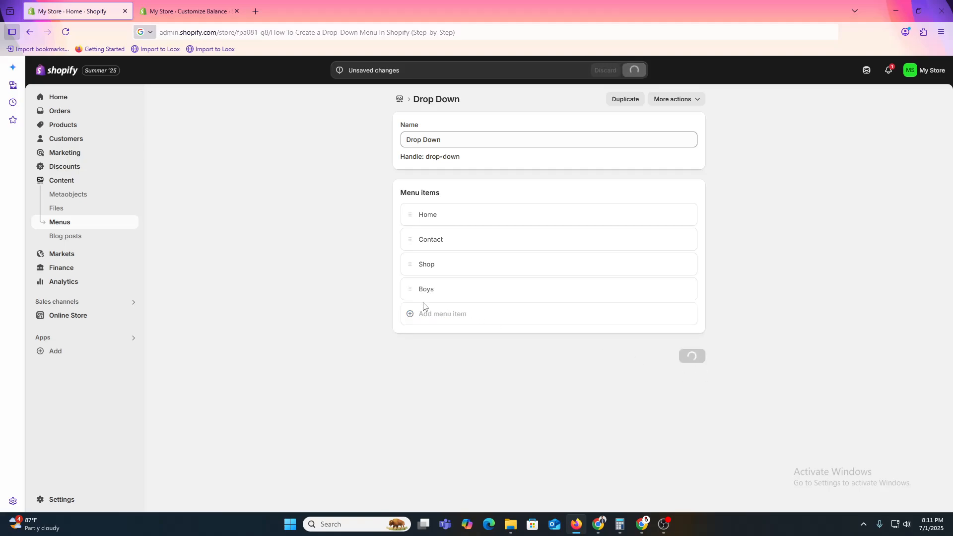
Step: Nest the Boys item under Shop in the Drop Down menu and save the menu
click(467, 295)
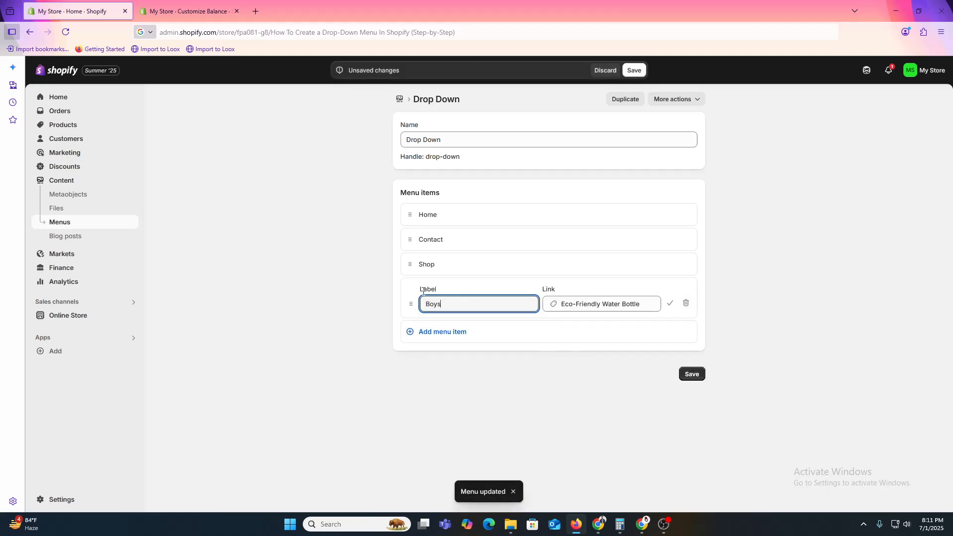
click(386, 291)
drag(410, 304, 440, 298)
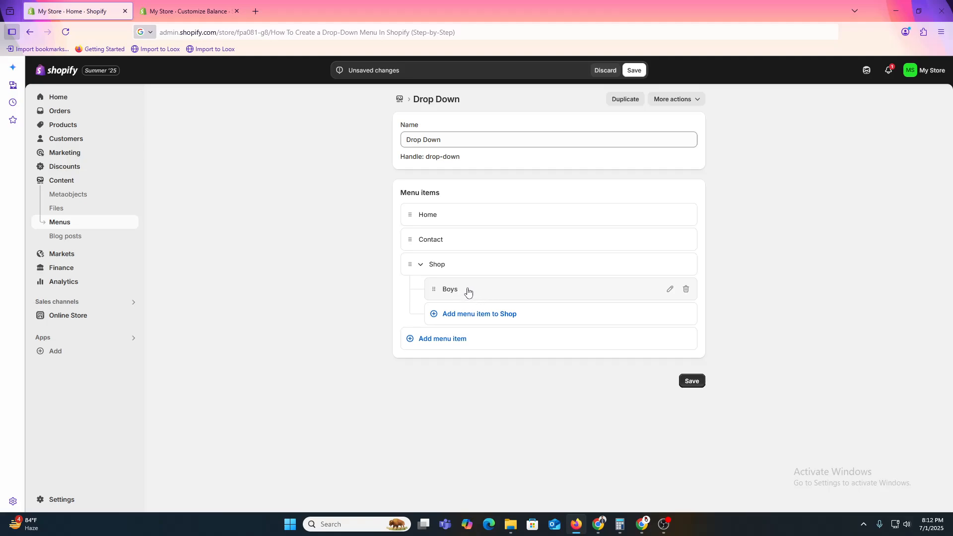
click(693, 381)
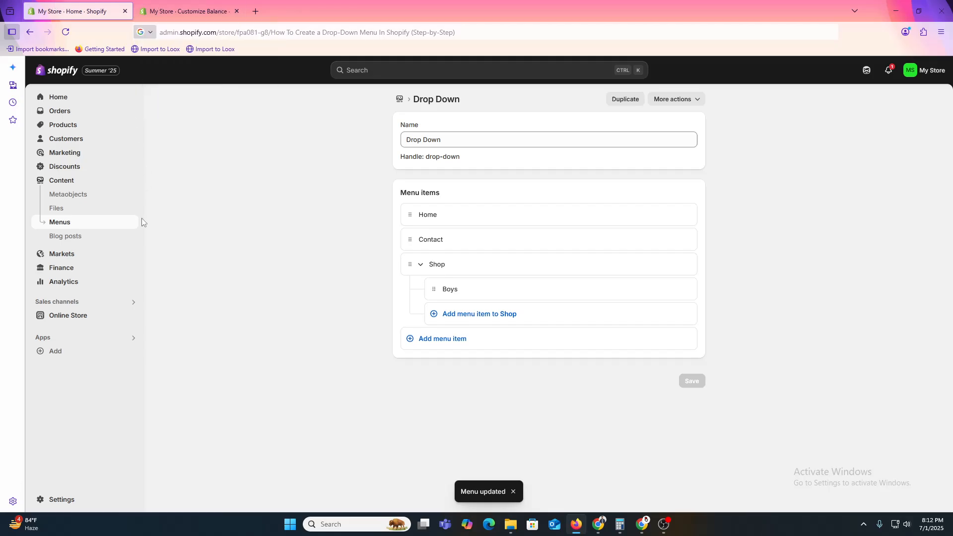
Step: View the online store, expand its Shop menu to check the submenu, and reload the theme editor
click(130, 316)
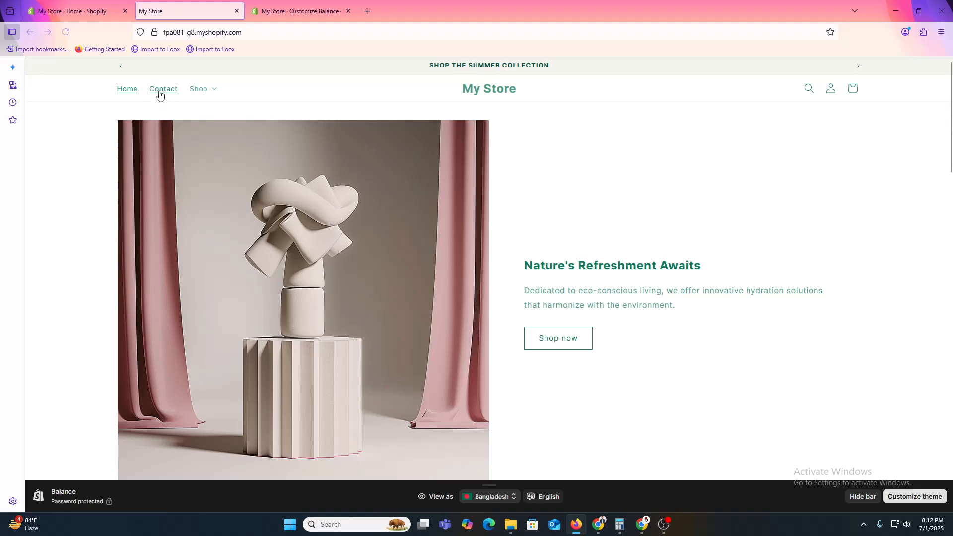
click(199, 89)
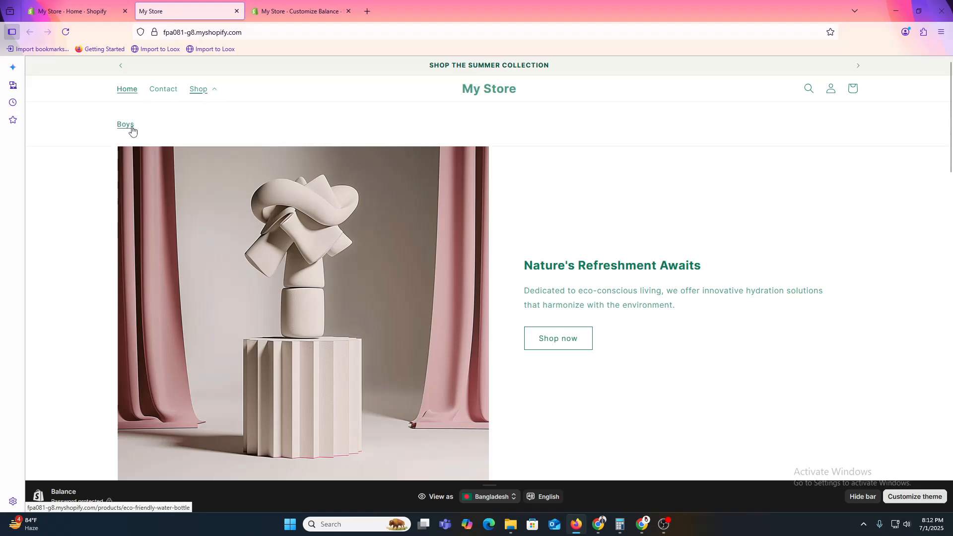
click(298, 11)
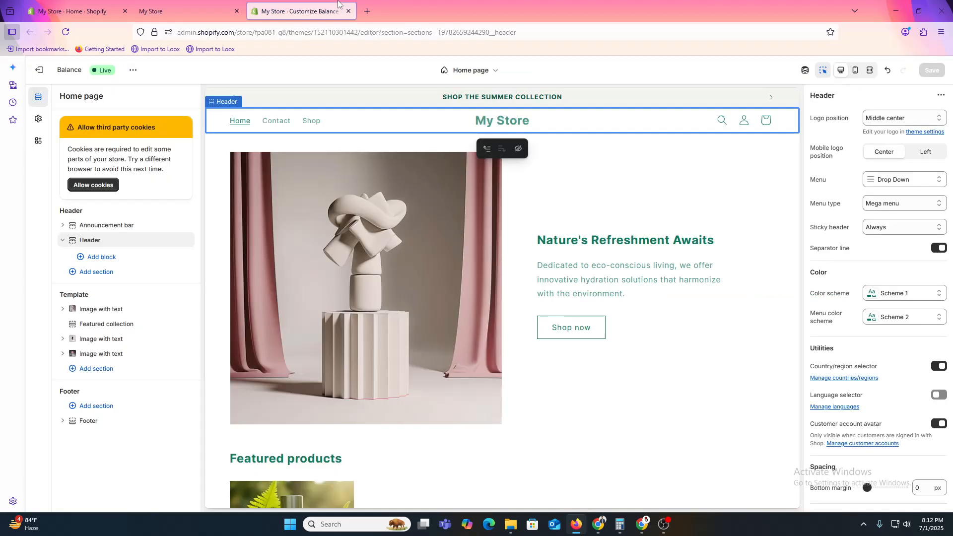
click(66, 34)
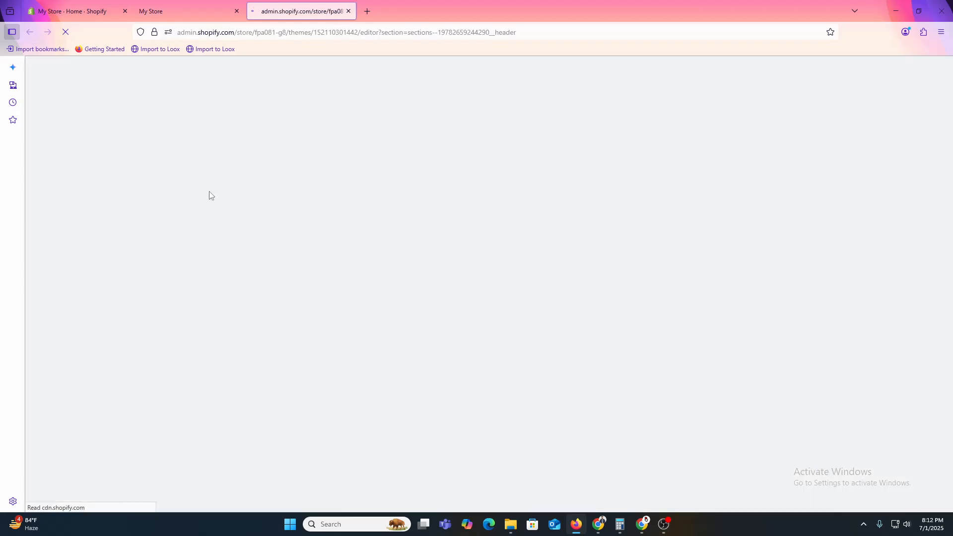
click(184, 6)
click(298, 11)
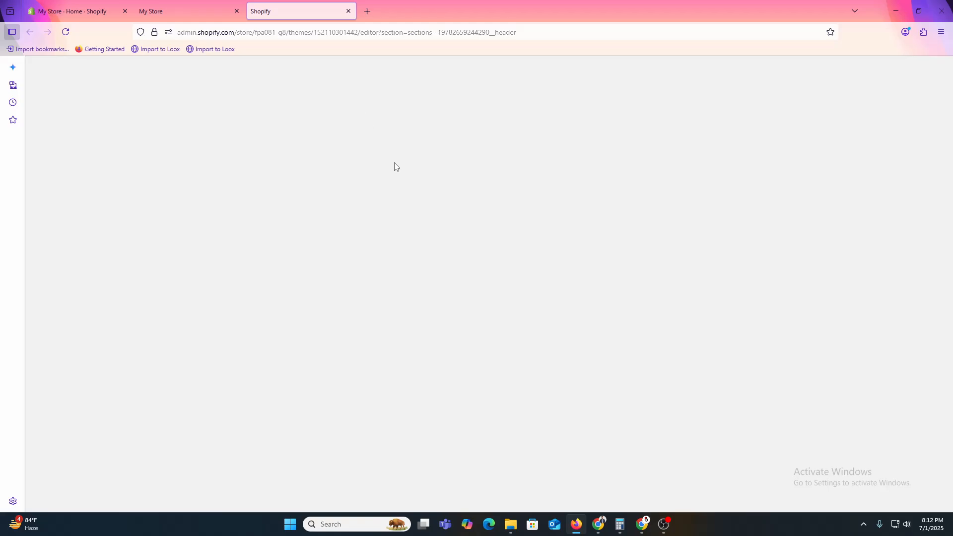
click(188, 10)
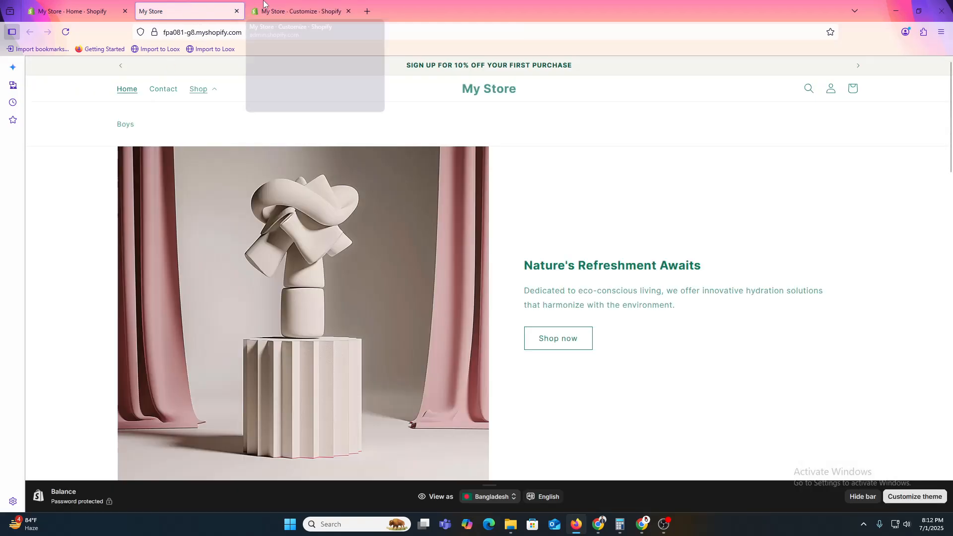
click(298, 11)
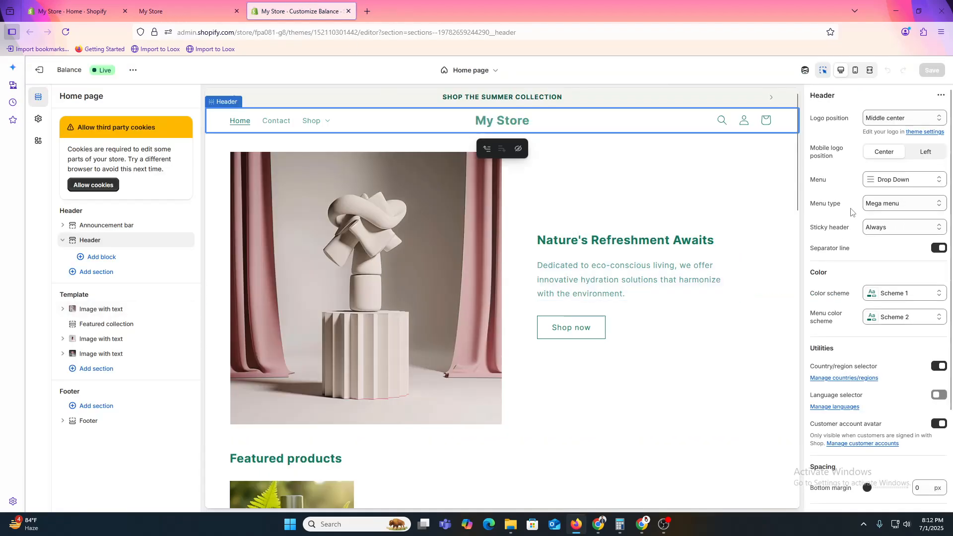
Step: Set the header's menu type to Dropdown, preview the Shop submenu, and save the theme
click(902, 207)
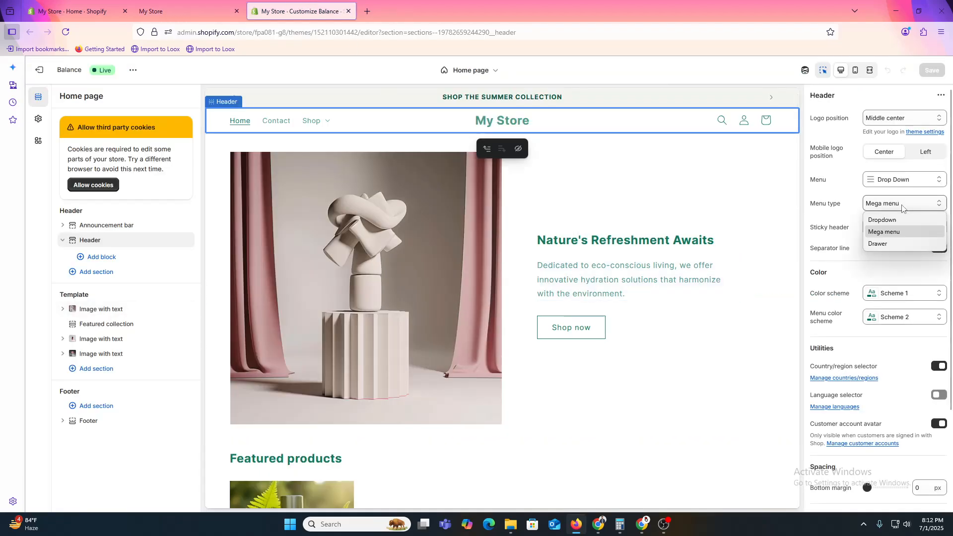
click(895, 219)
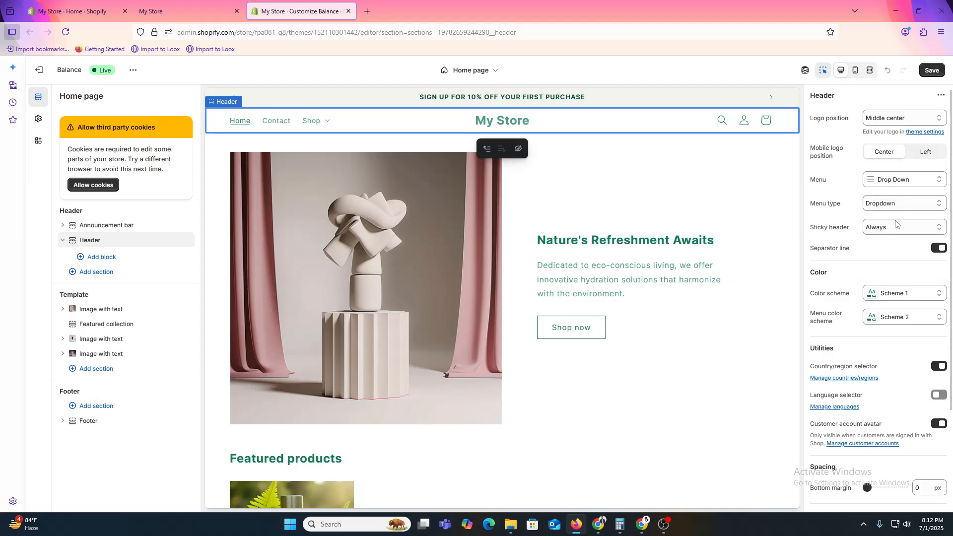
click(326, 124)
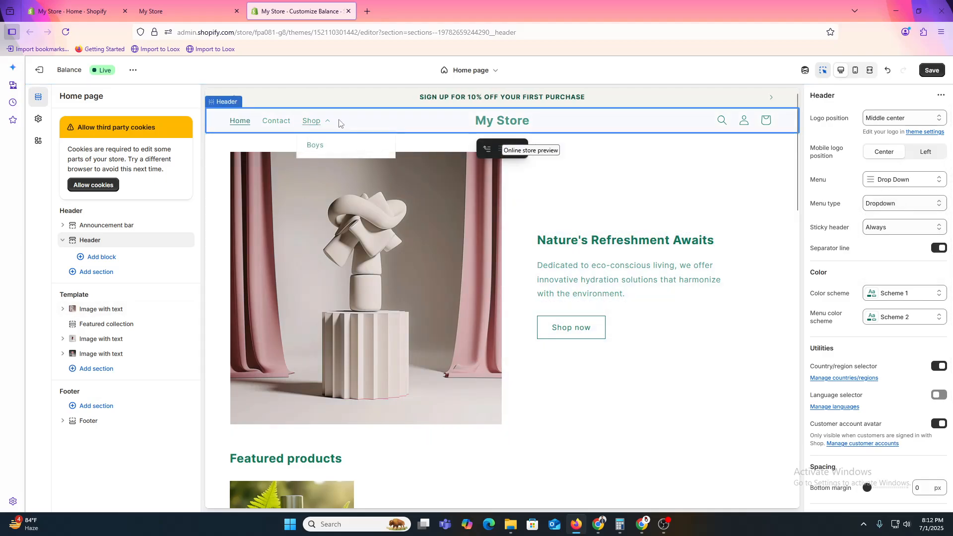
click(932, 70)
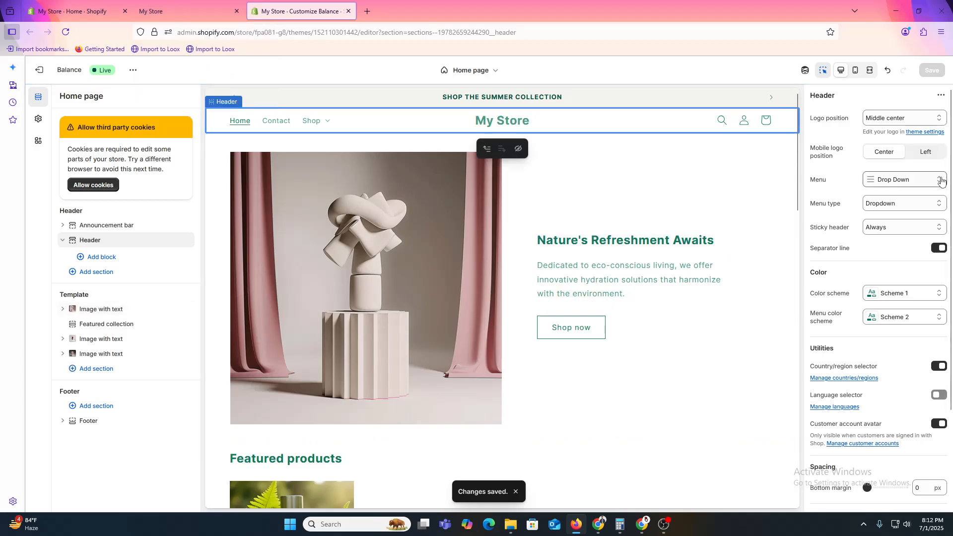
click(820, 184)
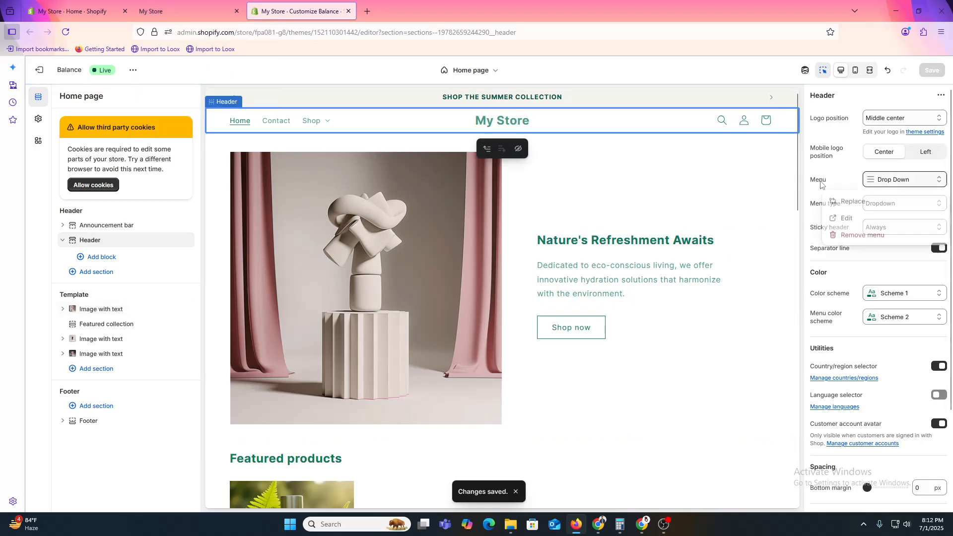
triple_click(816, 208)
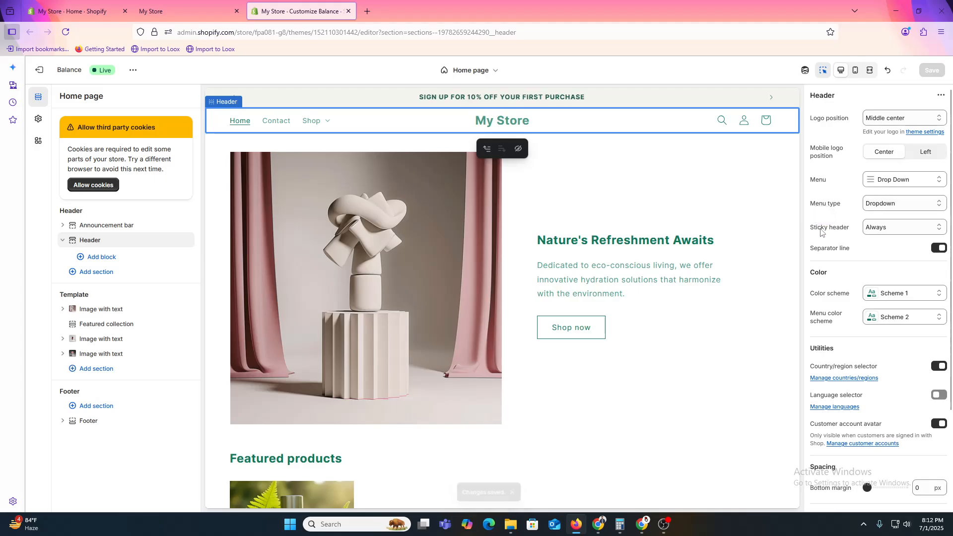
double_click(820, 228)
Step: Reload the storefront to check how the Shop menu expands, and return to the Drop Down menu's editing page
click(189, 11)
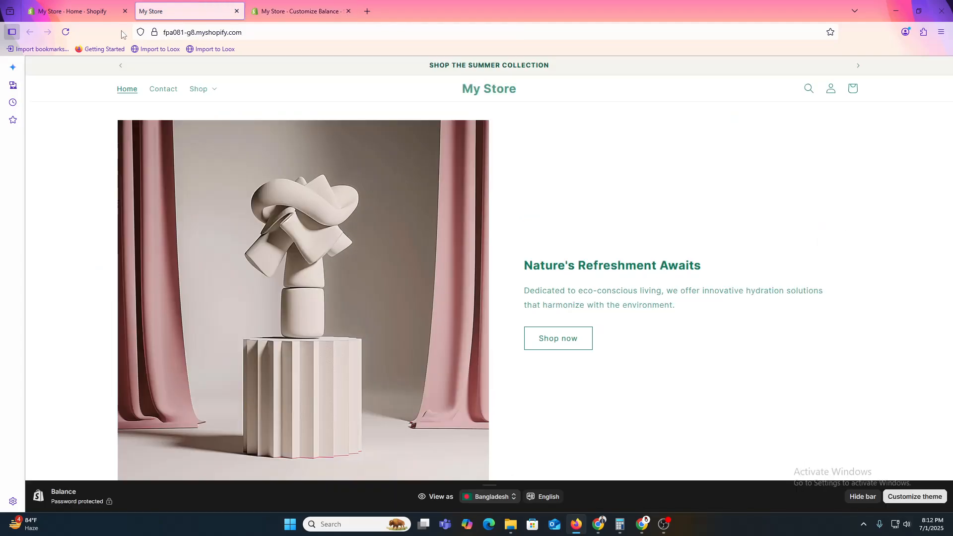
click(206, 96)
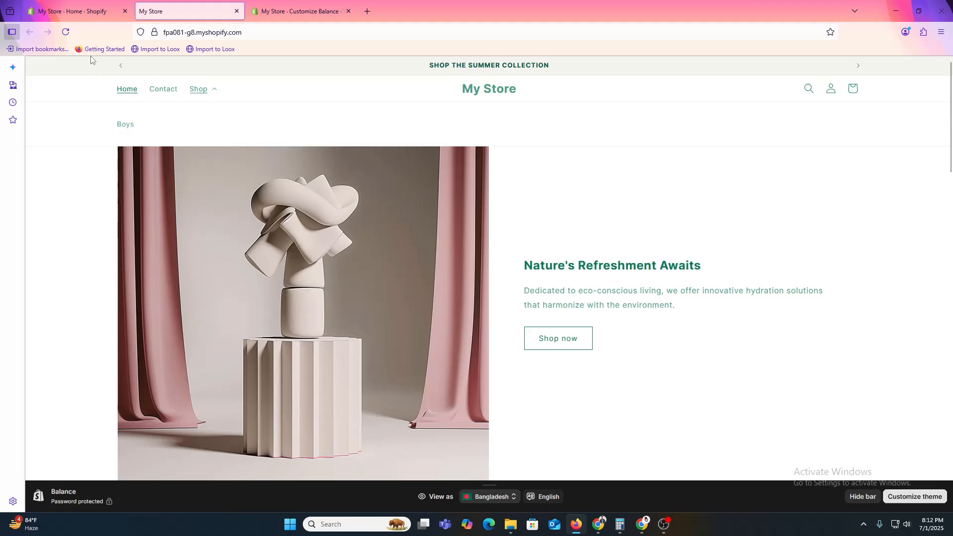
click(65, 33)
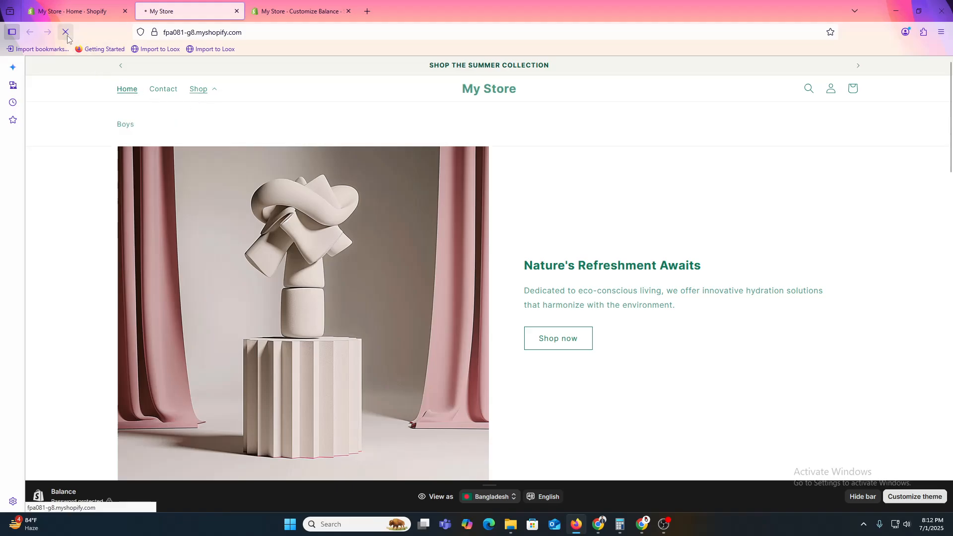
click(199, 94)
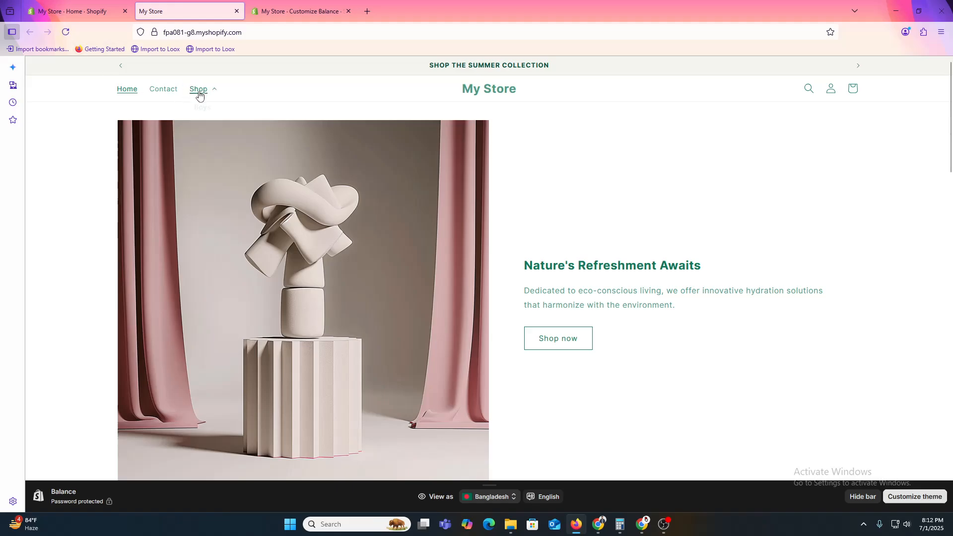
click(82, 4)
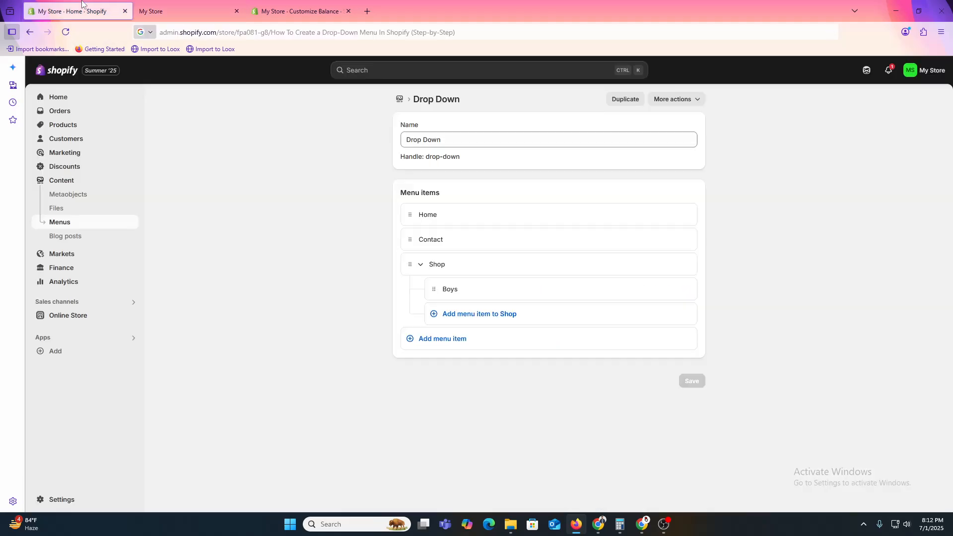